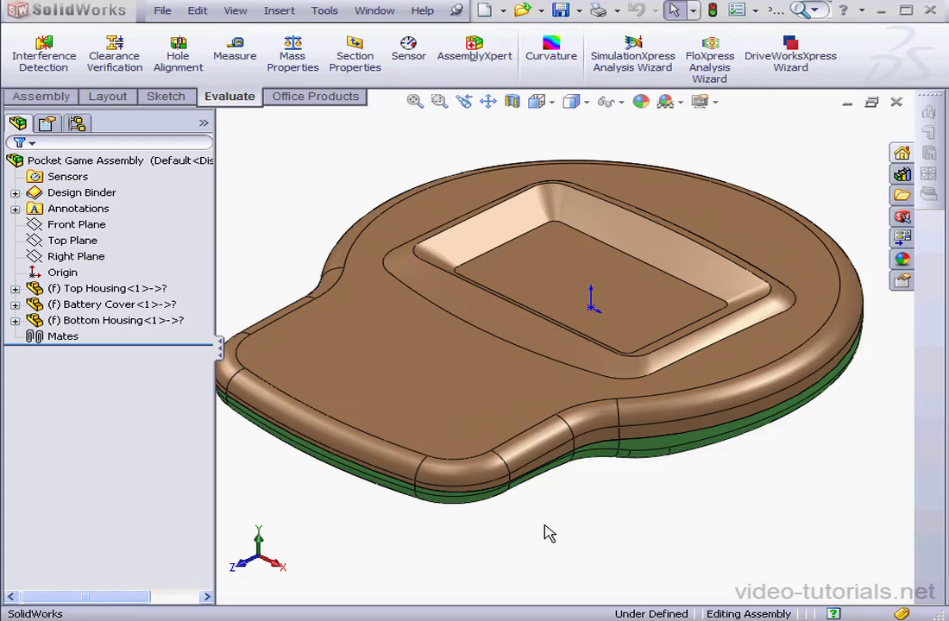
Hide the Top Housing component to expose the inside of the green bottom housing.
{"action": "right_click", "coordinate": [110, 289]}
{"action": "left_click", "coordinate": [161, 244]}
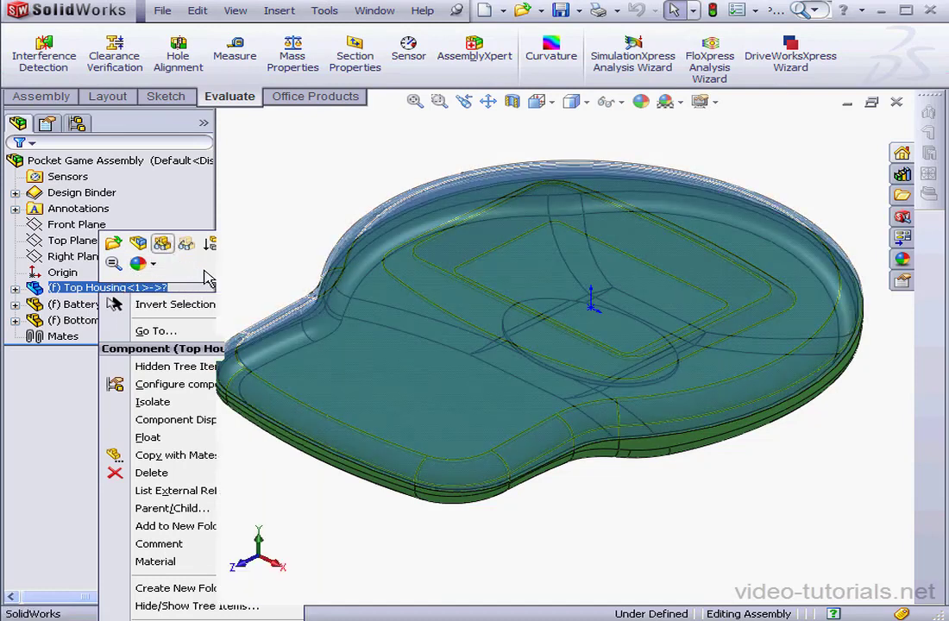
Insert Circuit_Board.sldasm from the Circuit_Board folder and place it above the bottom housing.
{"action": "left_click", "coordinate": [279, 11]}
{"action": "mouse_move", "coordinate": [334, 41]}
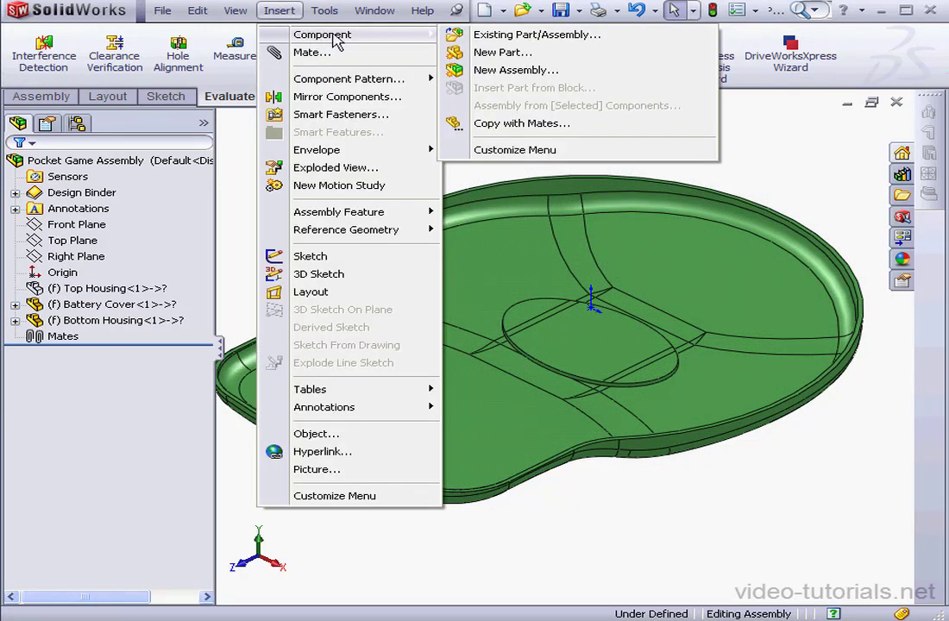
{"action": "left_click", "coordinate": [484, 38]}
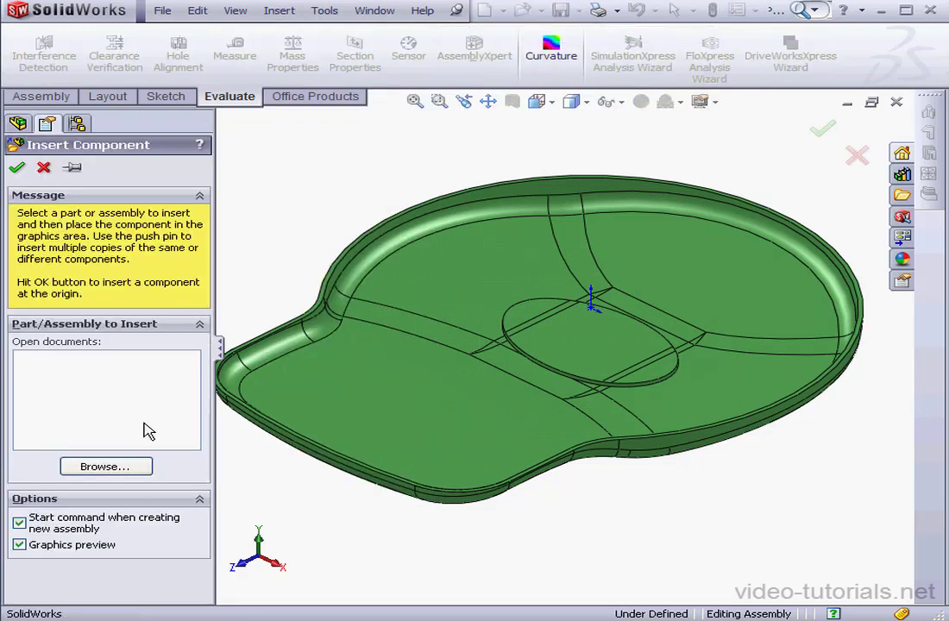
{"action": "left_click", "coordinate": [123, 470]}
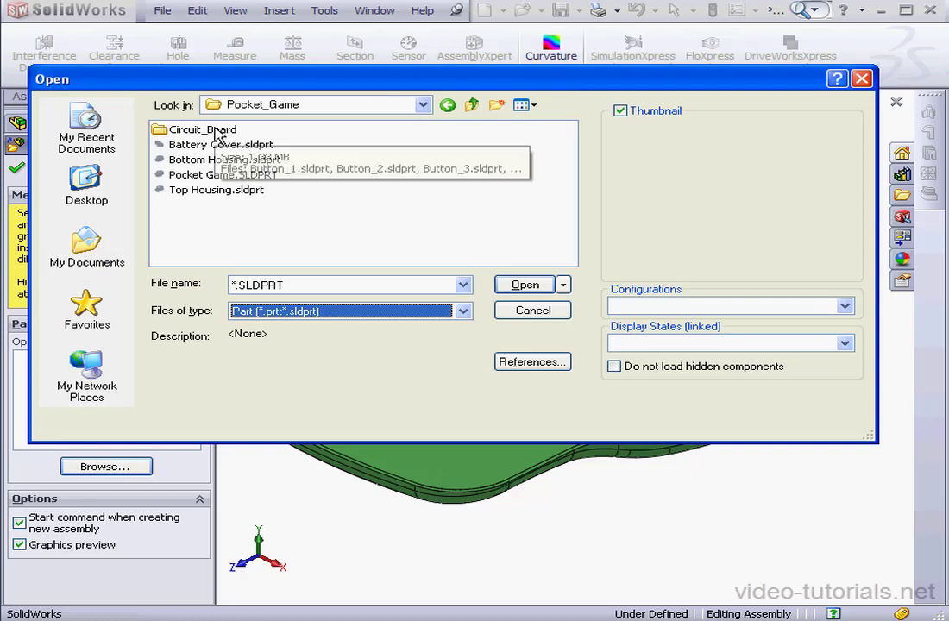
{"action": "double_click", "coordinate": [216, 131]}
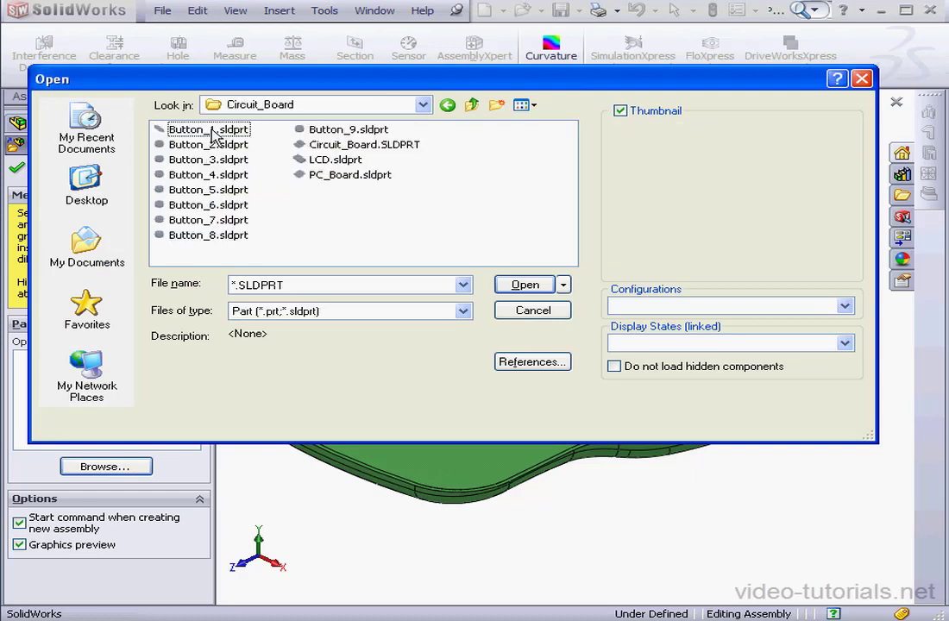
{"action": "left_click", "coordinate": [464, 311]}
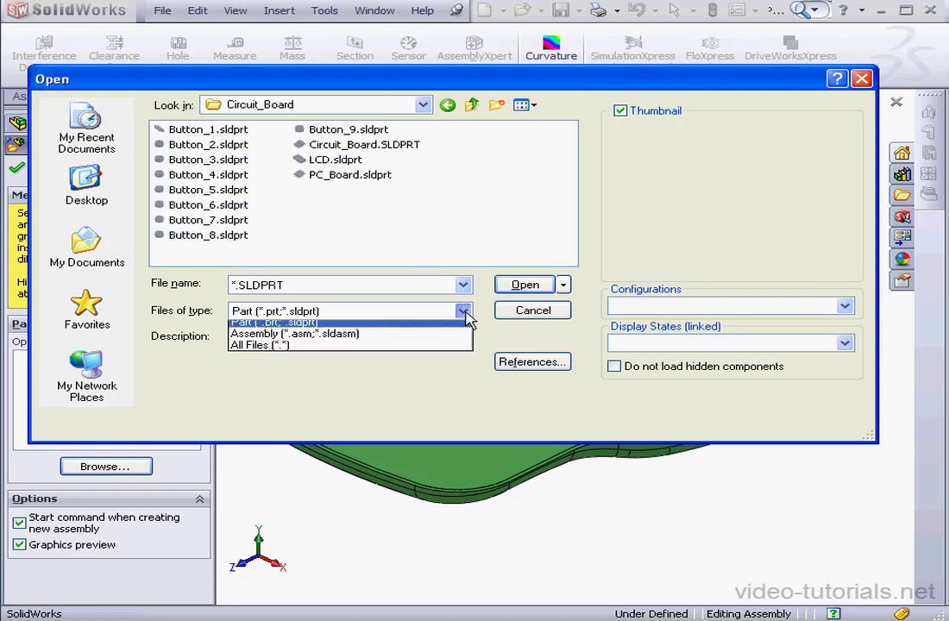
{"action": "left_click", "coordinate": [390, 339]}
{"action": "left_click", "coordinate": [215, 132]}
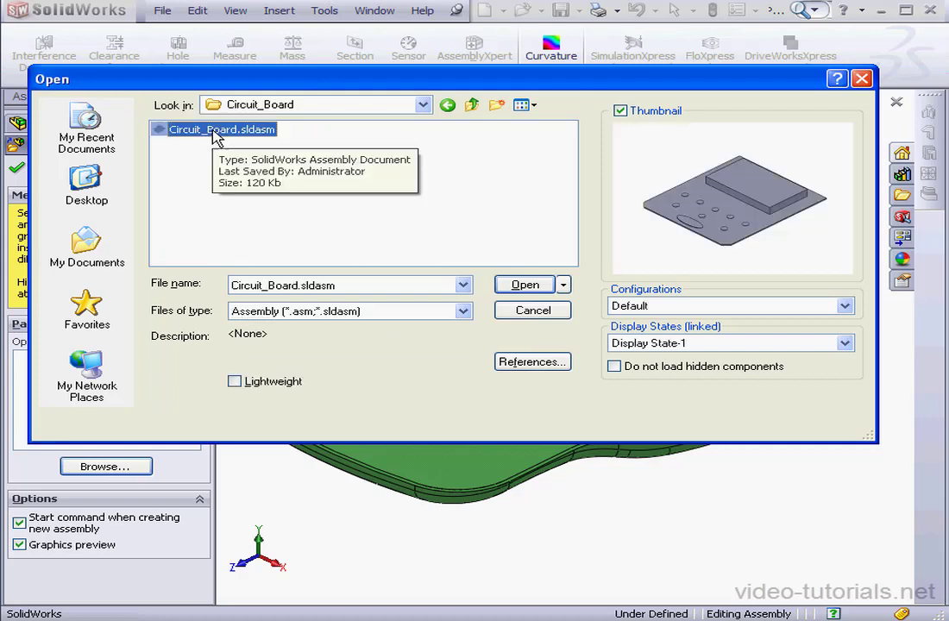
{"action": "left_click", "coordinate": [522, 285]}
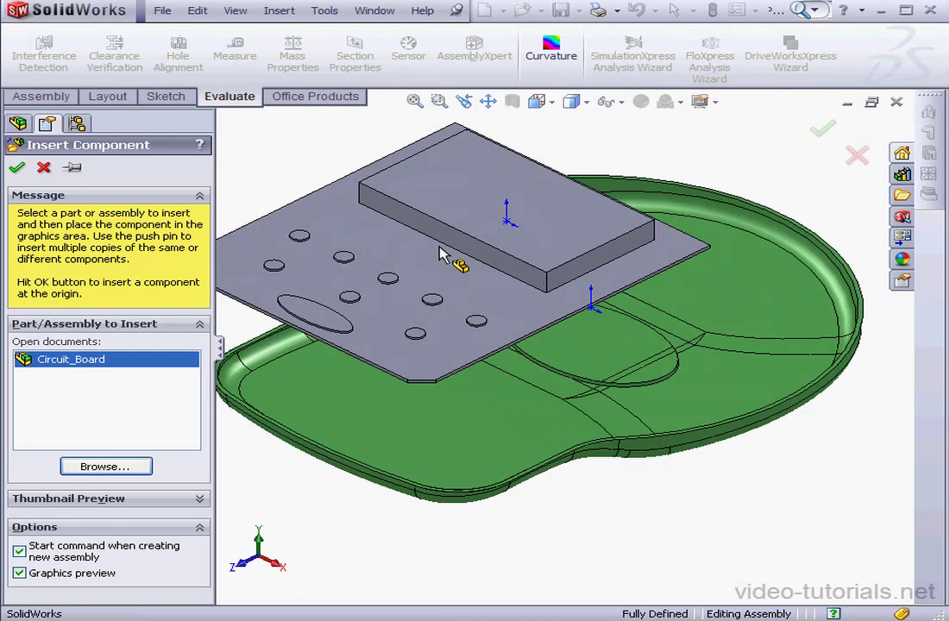
{"action": "left_click", "coordinate": [440, 240]}
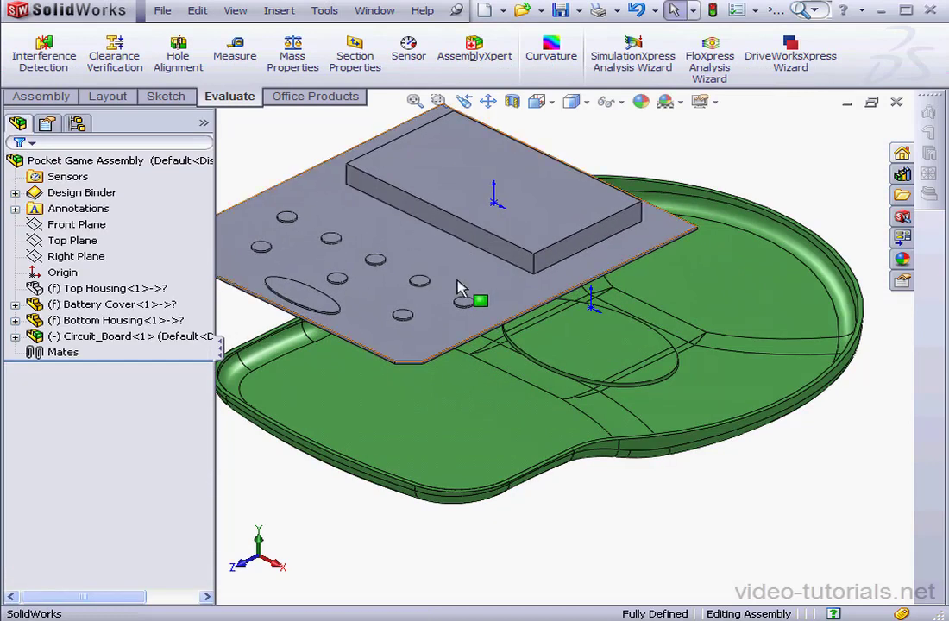
Add a Coincident mate between the Circuit_Board origin and the assembly origin.
{"action": "left_click", "coordinate": [71, 100]}
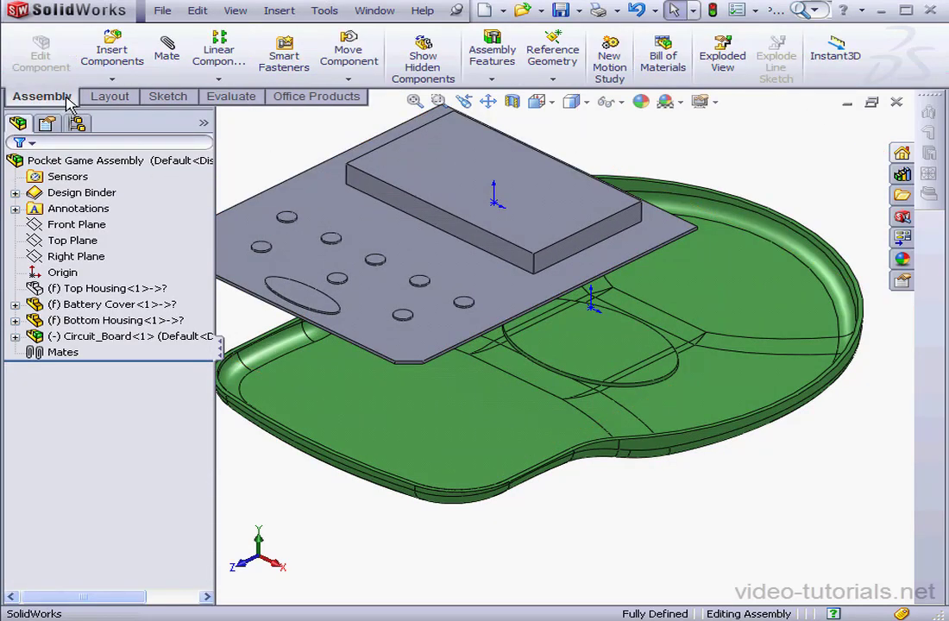
{"action": "left_click", "coordinate": [166, 52]}
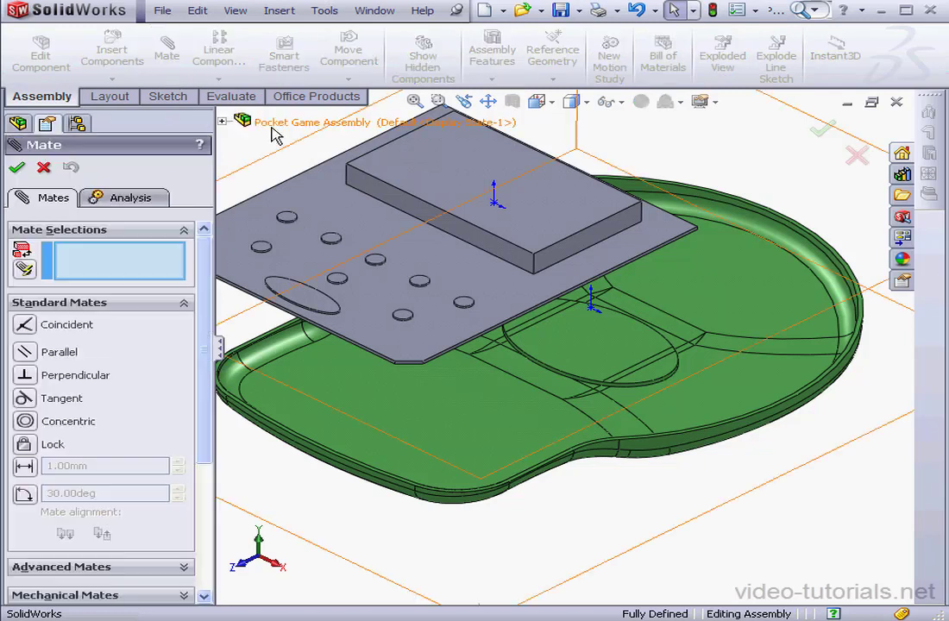
{"action": "left_click", "coordinate": [494, 204]}
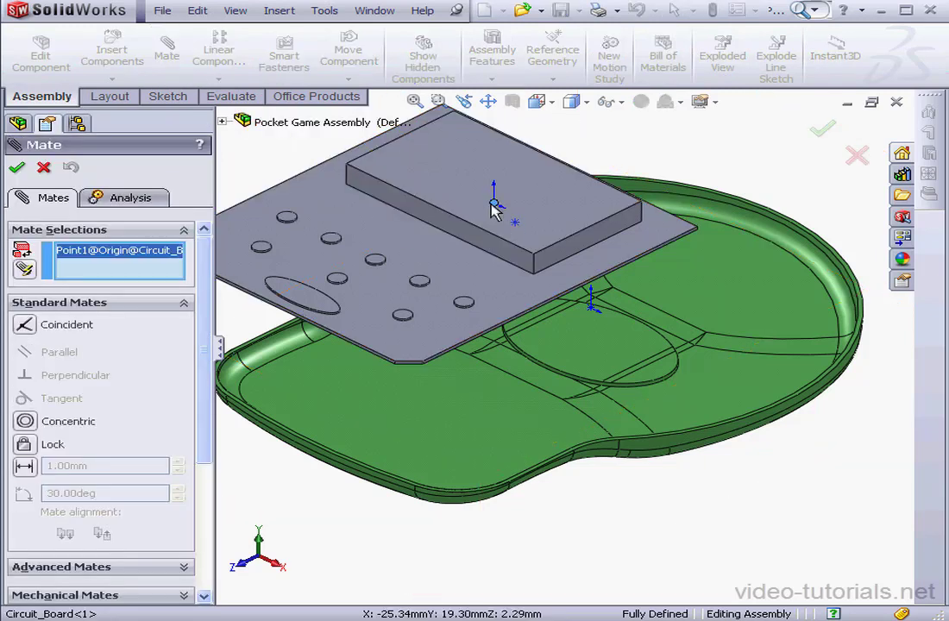
{"action": "left_click", "coordinate": [593, 310]}
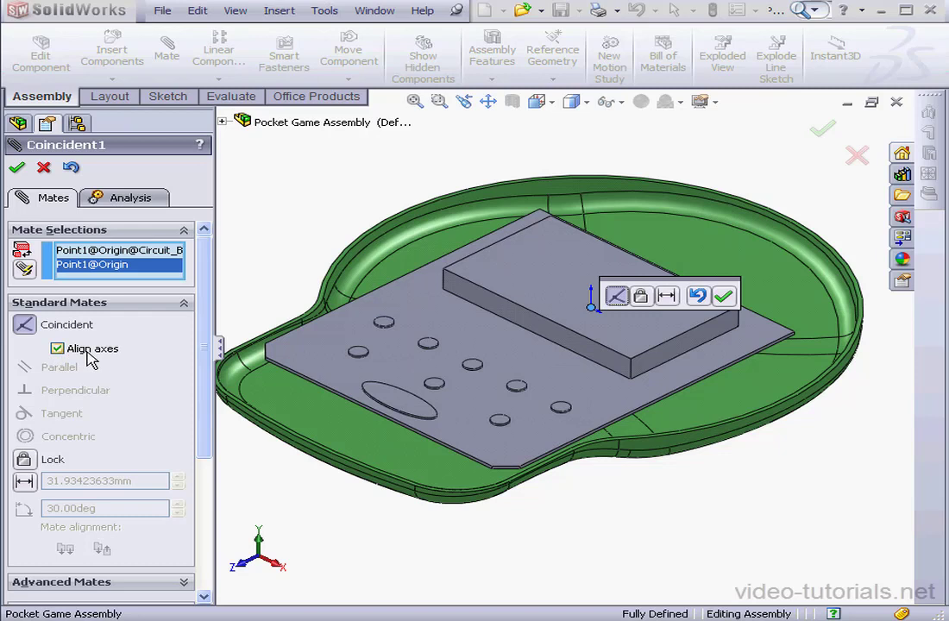
{"action": "left_click", "coordinate": [724, 296]}
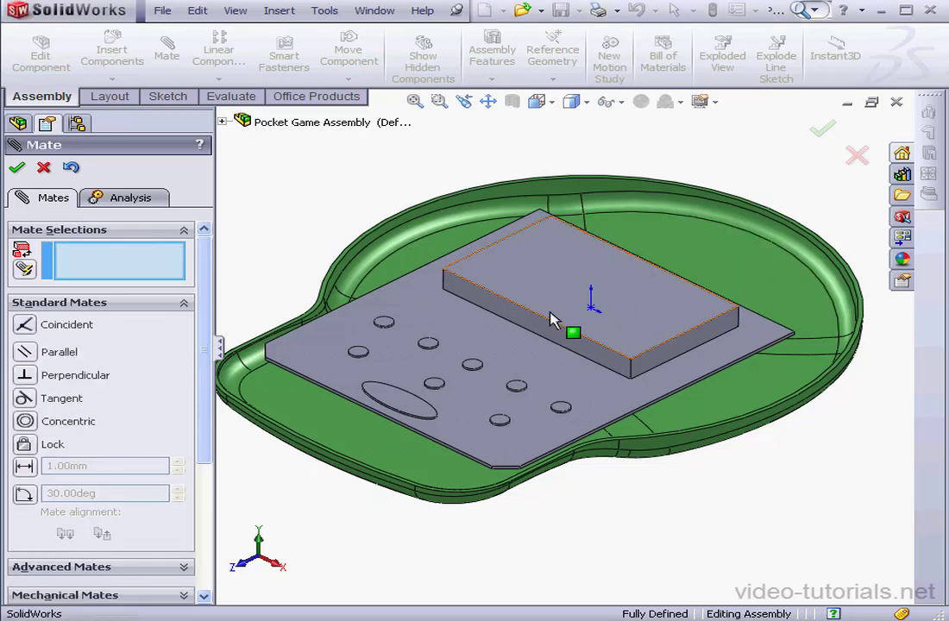
{"action": "left_click", "coordinate": [43, 168]}
Show the Top Housing again and section the assembly on the Front Plane at -2.00mm.
{"action": "left_click", "coordinate": [115, 290]}
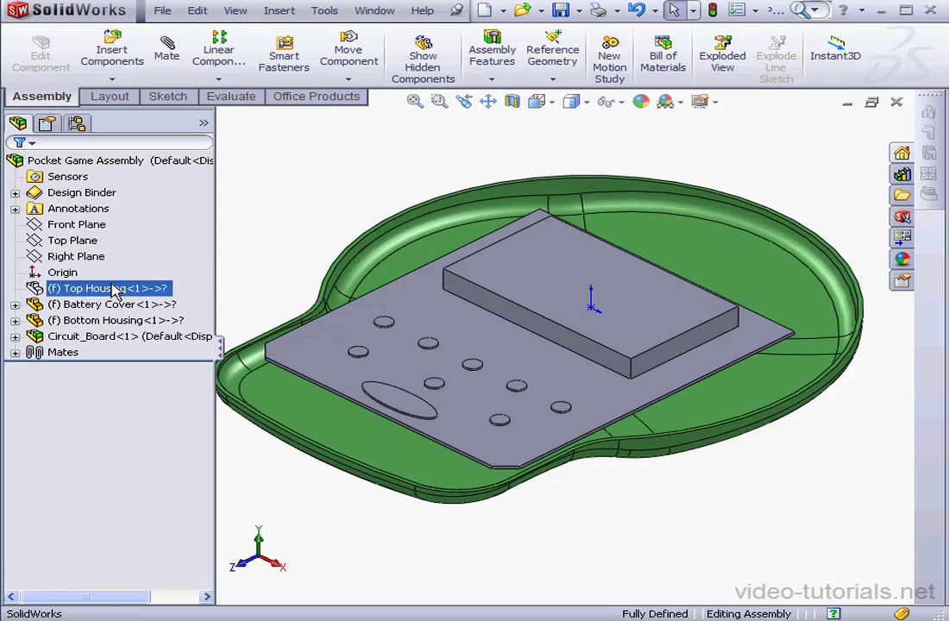
{"action": "right_click", "coordinate": [96, 293]}
{"action": "left_click", "coordinate": [131, 239]}
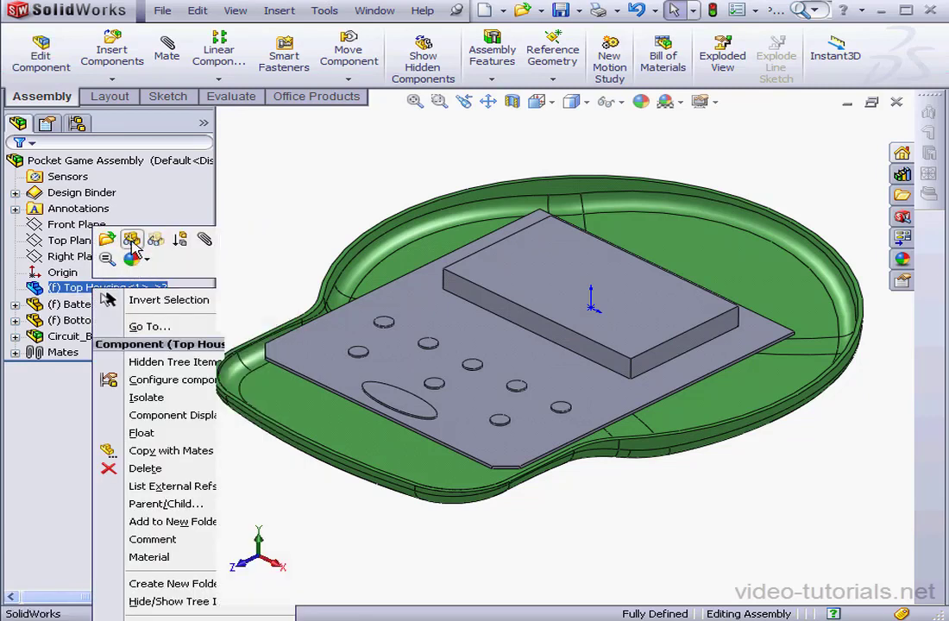
{"action": "left_click", "coordinate": [239, 243]}
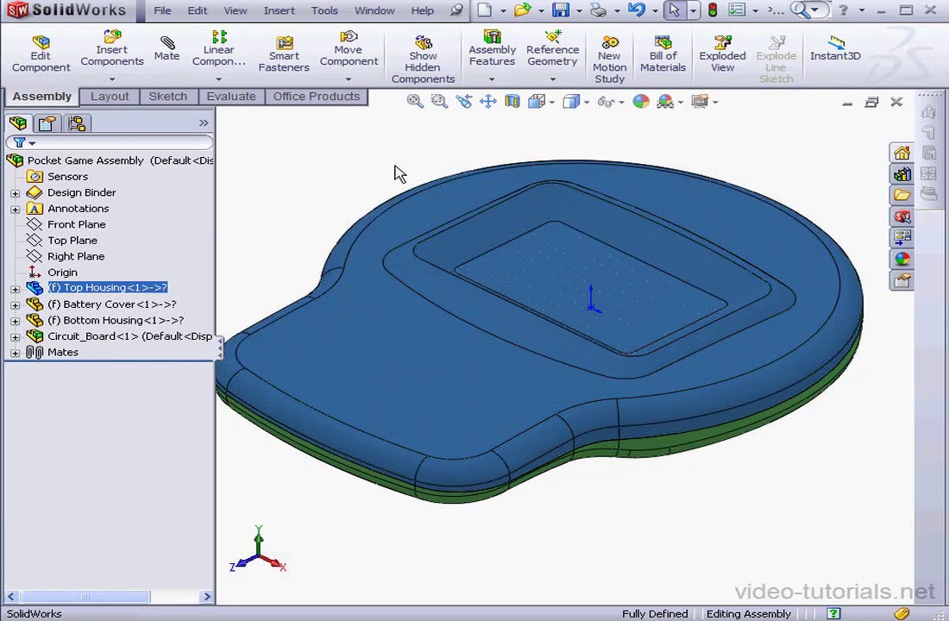
{"action": "left_click", "coordinate": [512, 102]}
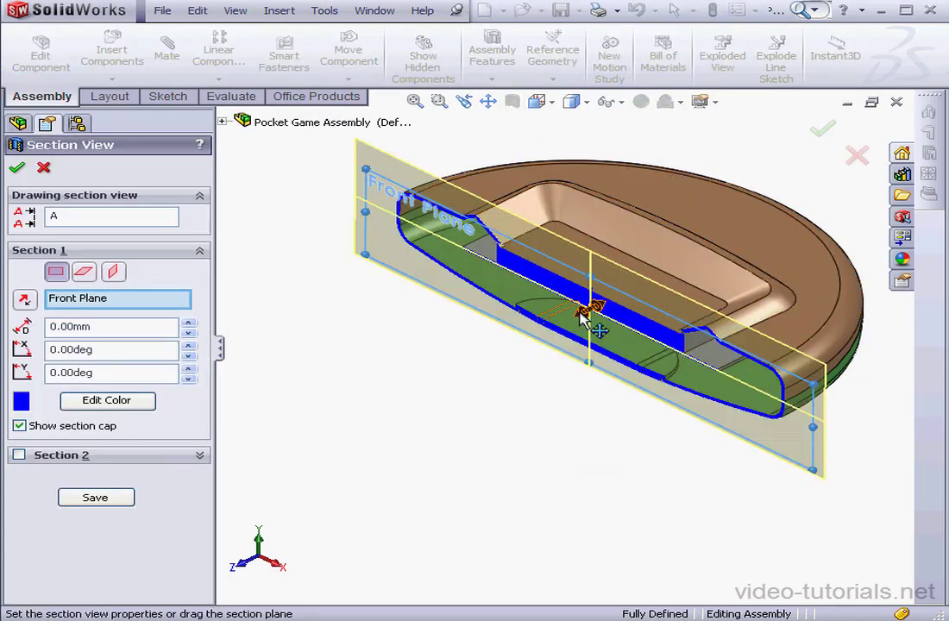
{"action": "mouse_move", "coordinate": [583, 317]}
{"action": "left_mouse_down"}
{"action": "mouse_move", "coordinate": [370, 389]}
{"action": "mouse_move", "coordinate": [600, 309]}
{"action": "mouse_move", "coordinate": [615, 343]}
{"action": "left_mouse_up"}
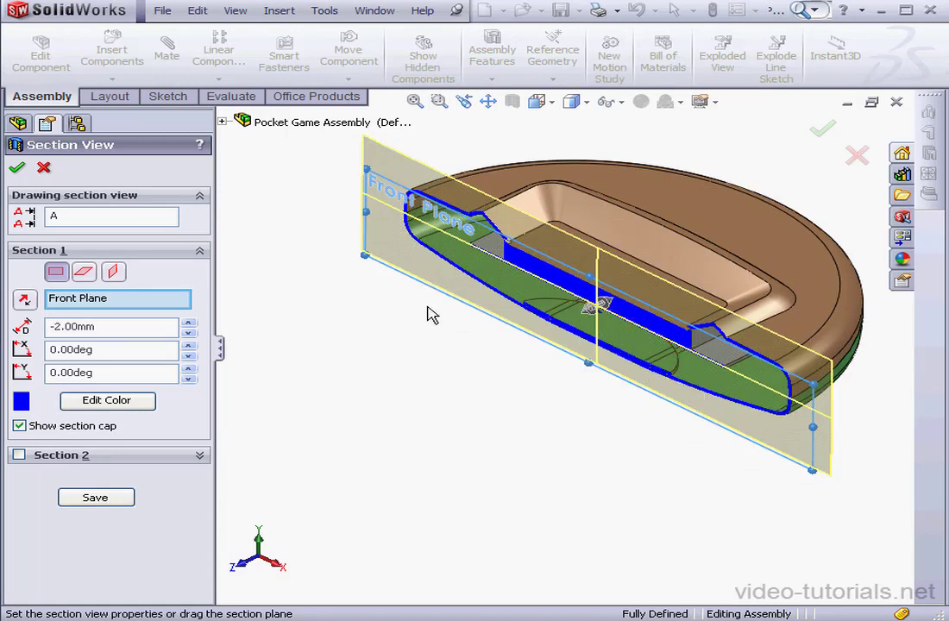
Accept the section view and zoom in on the LCD corner of the cut assembly.
{"action": "left_click", "coordinate": [17, 167]}
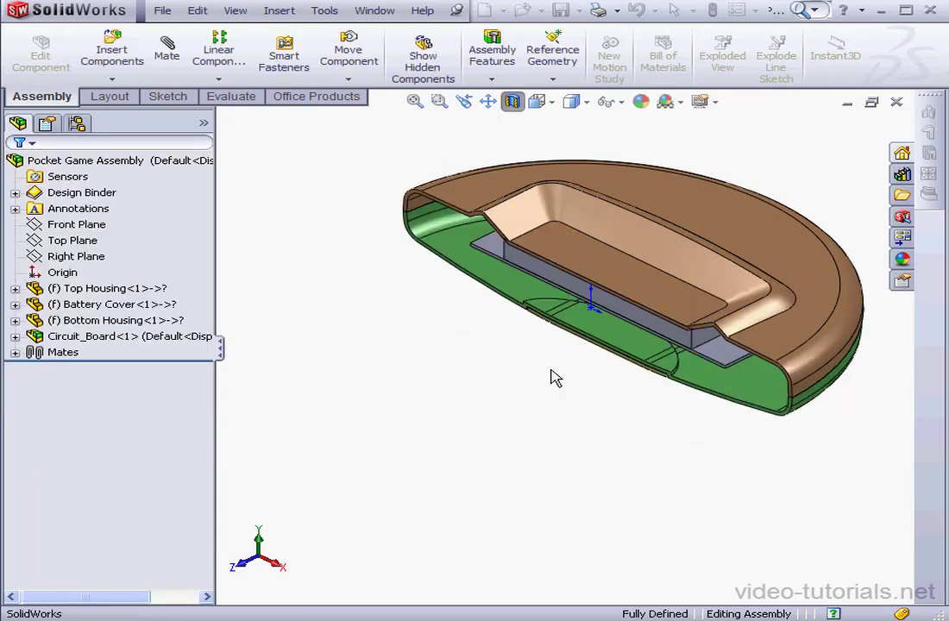
{"action": "scroll", "coordinate": [661, 345], "scroll_direction": "down", "scroll_amount": 5}
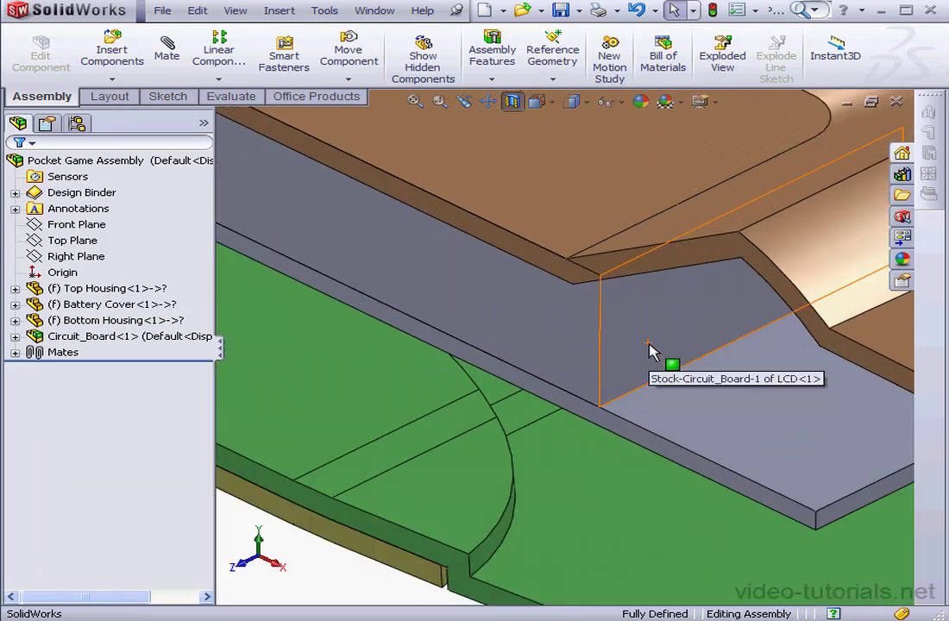
{"action": "scroll", "coordinate": [651, 350], "scroll_direction": "down", "scroll_amount": 4}
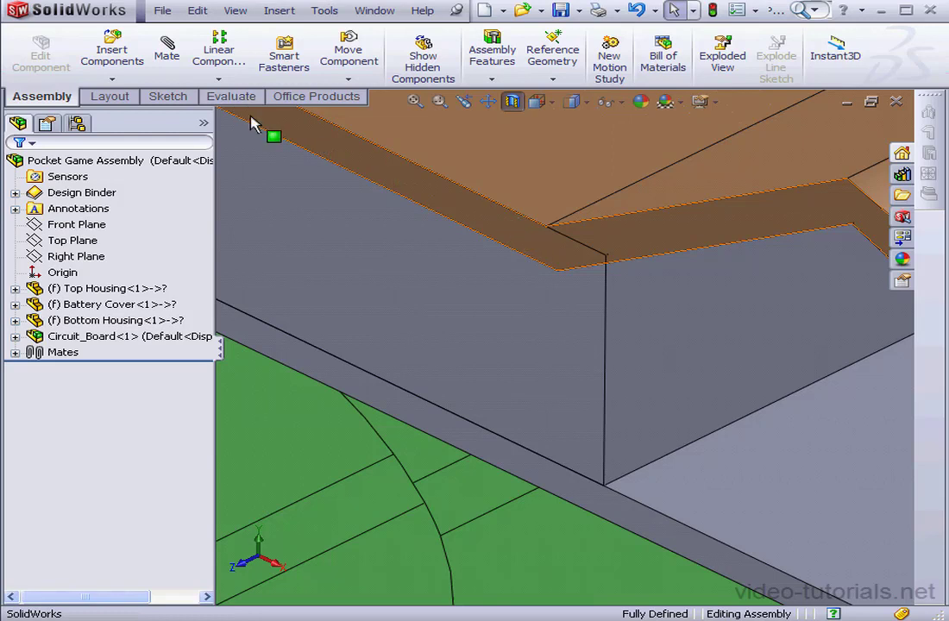
Measure the distance between the LCD block and the top housing's ledge, reading 1mm.
{"action": "left_click", "coordinate": [233, 97]}
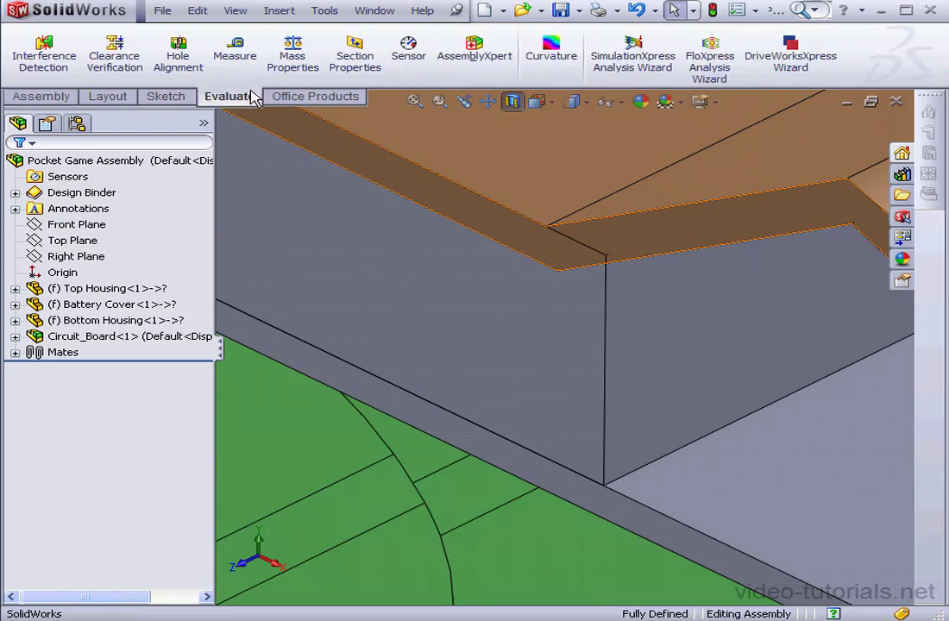
{"action": "left_click", "coordinate": [234, 53]}
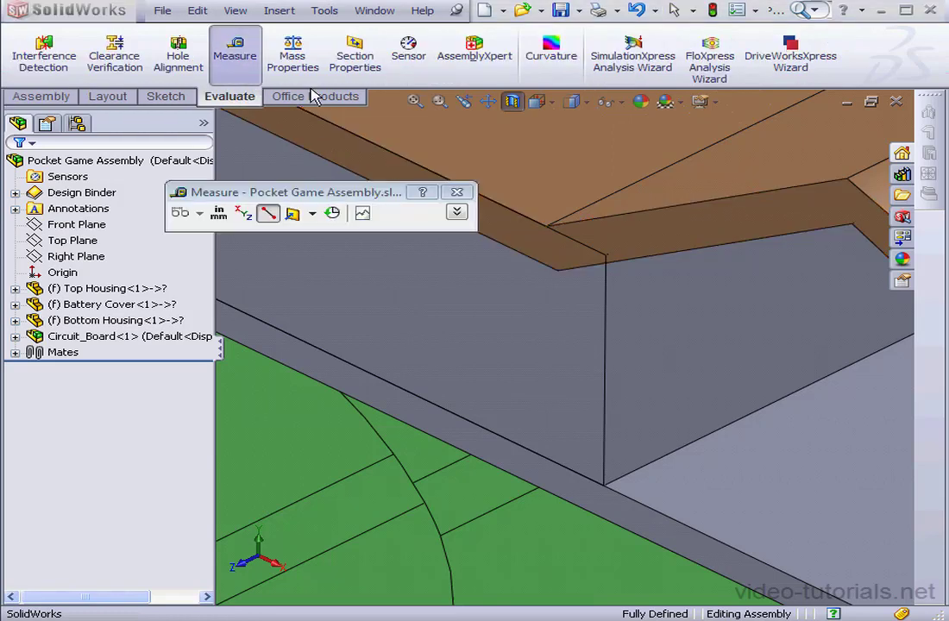
{"action": "left_click", "coordinate": [552, 262]}
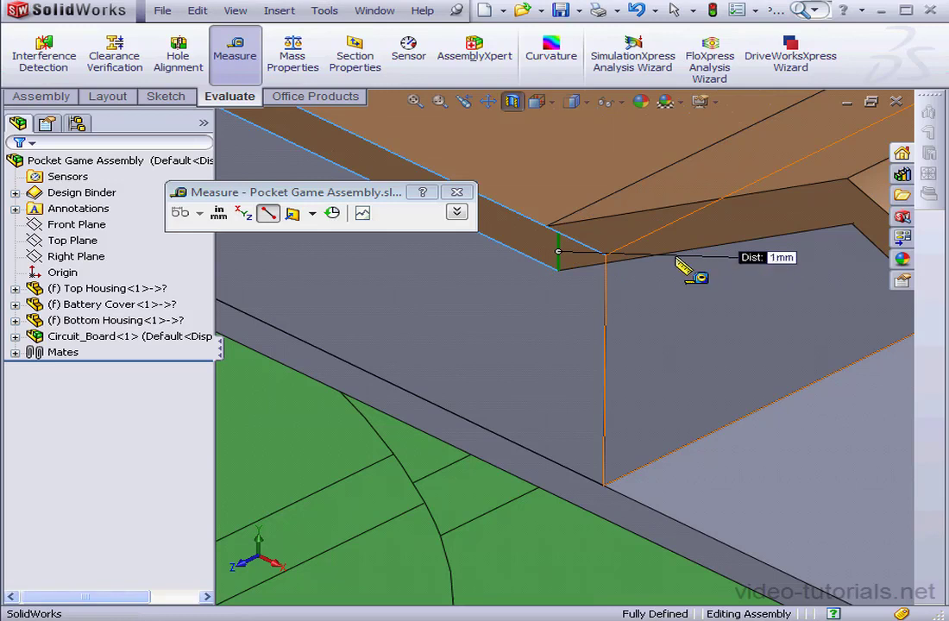
{"action": "left_click", "coordinate": [458, 191]}
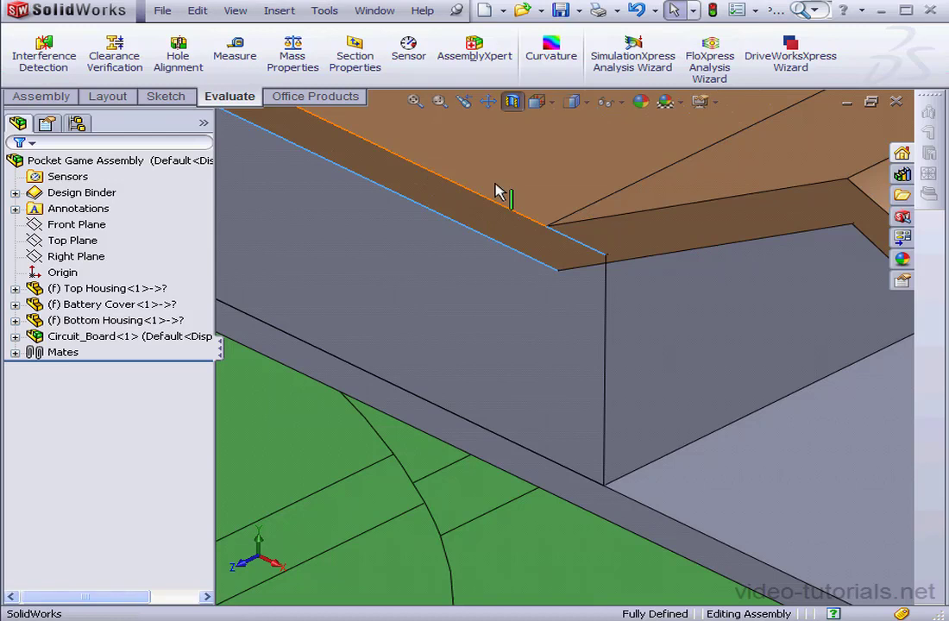
Open the Circuit_Board.SLDPRT part file.
{"action": "left_click", "coordinate": [521, 10]}
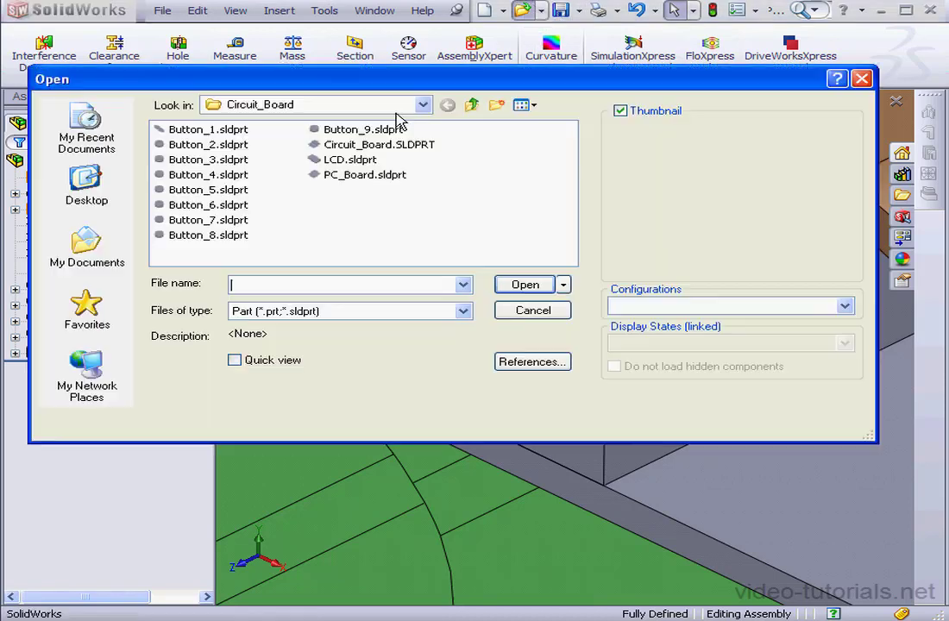
{"action": "left_click", "coordinate": [343, 146]}
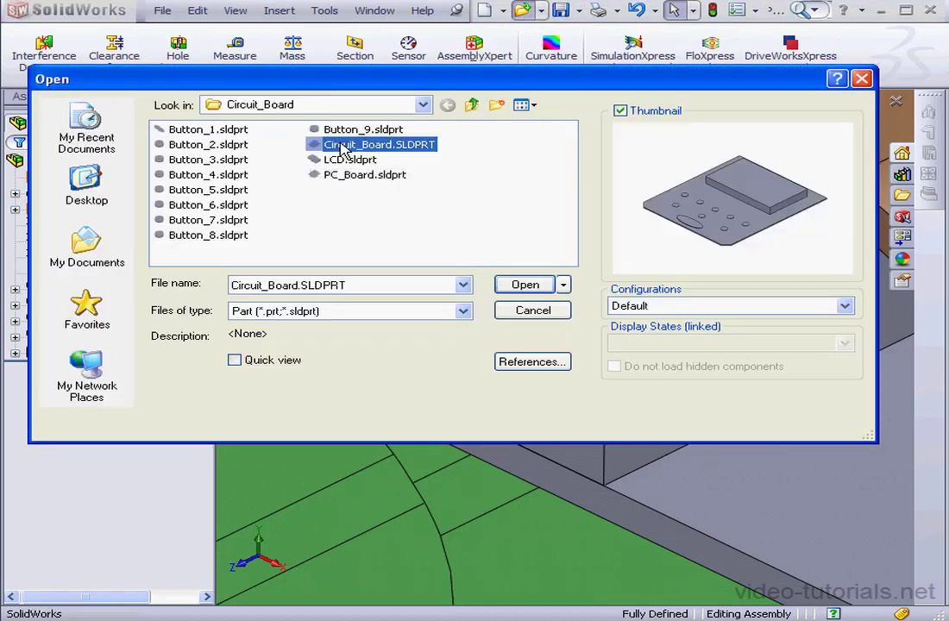
{"action": "left_click", "coordinate": [540, 285]}
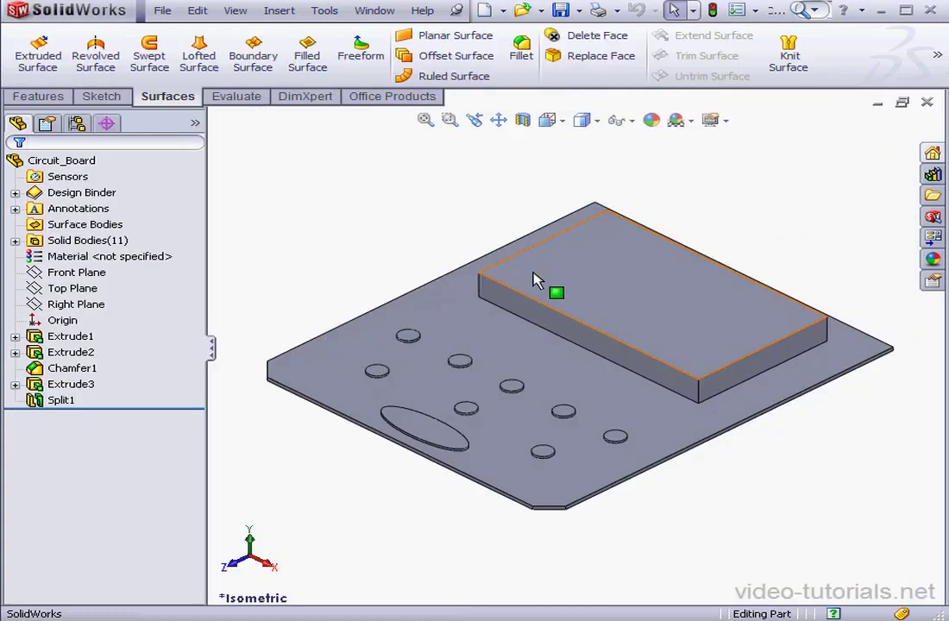
Change the Extrude1 depth from 6.00mm to 4.80mm.
{"action": "right_click", "coordinate": [71, 335]}
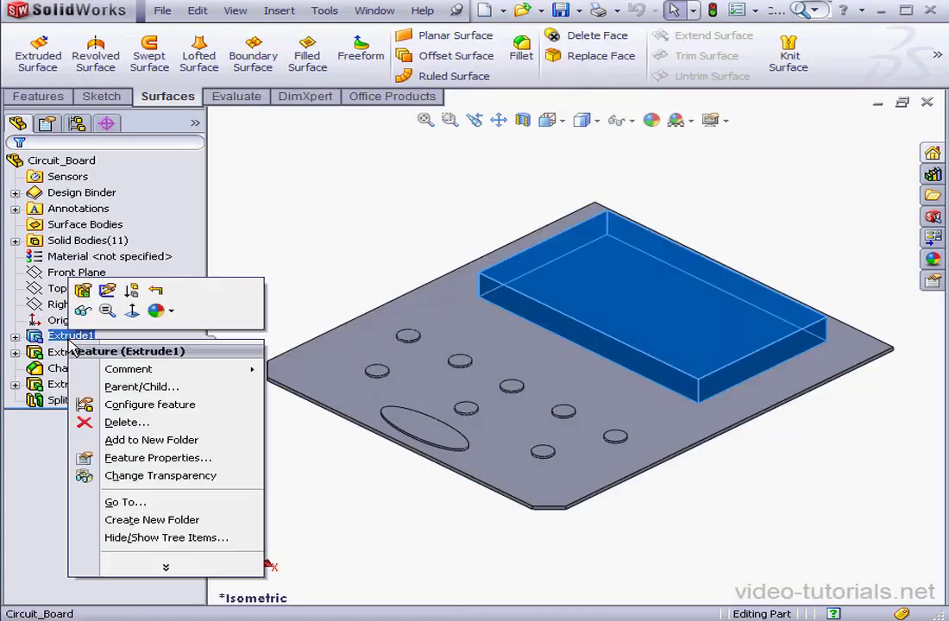
{"action": "left_click", "coordinate": [83, 292]}
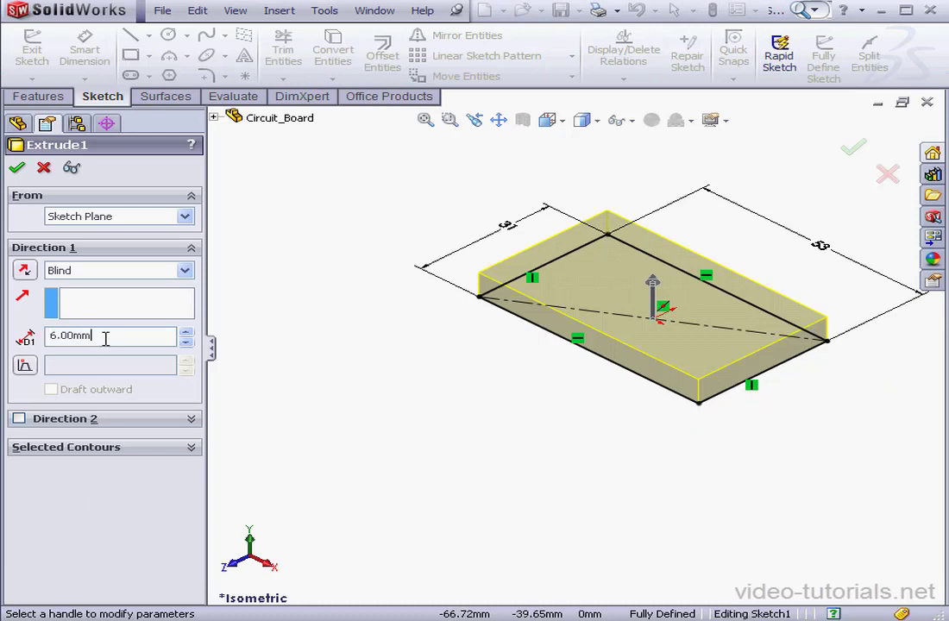
{"action": "type", "text": "4"}
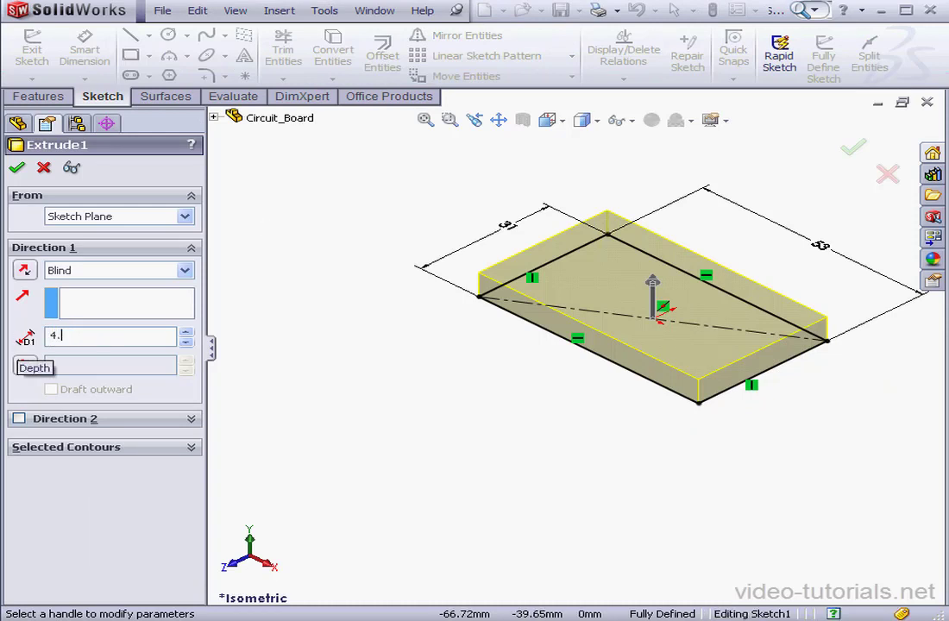
{"action": "type", "text": ".80mm"}
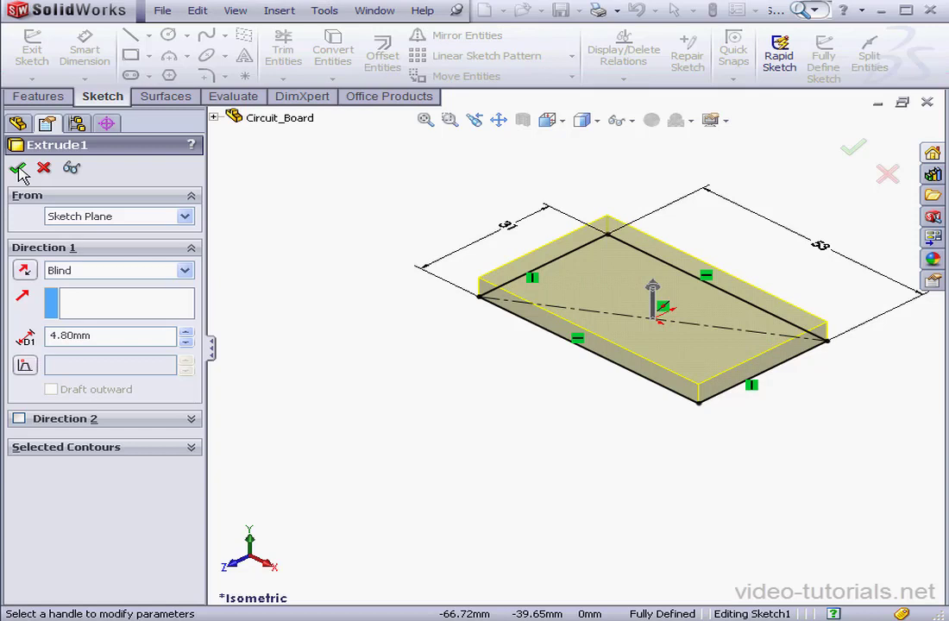
{"action": "left_click", "coordinate": [17, 168]}
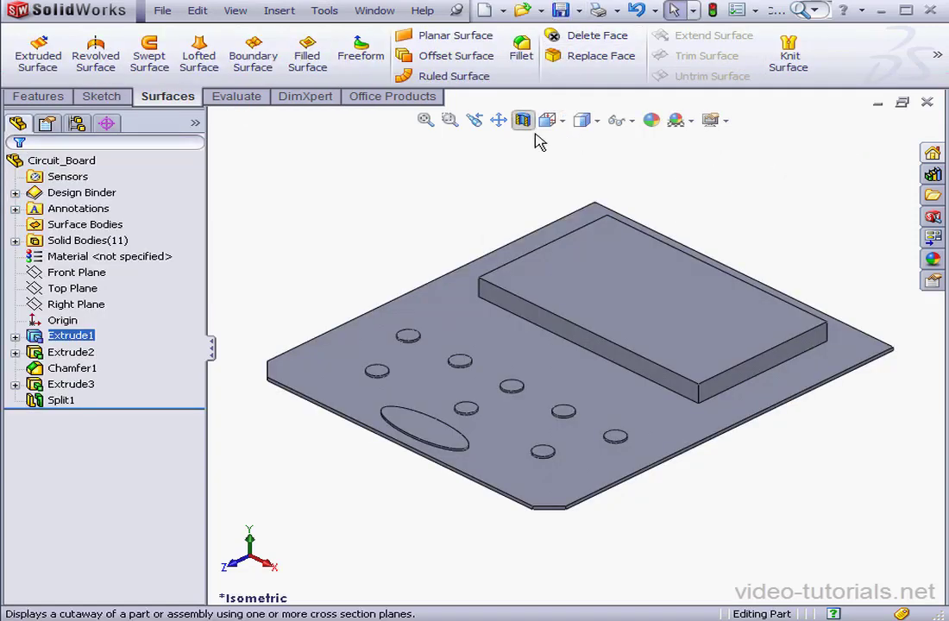
Switch to Pocket Game Assembly.sldasm and rebuild it with the thinner board block.
{"action": "left_click", "coordinate": [374, 11]}
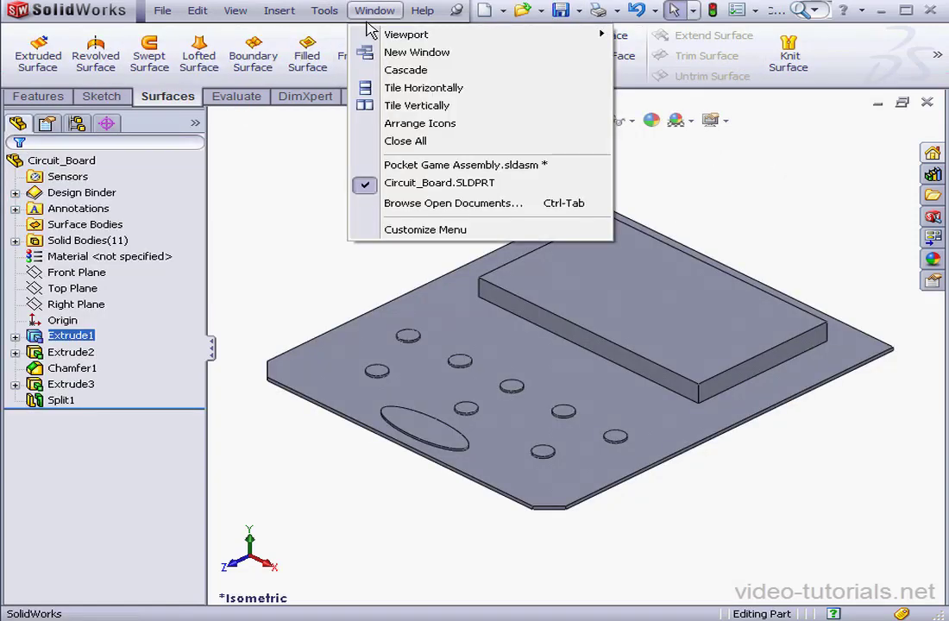
{"action": "left_click", "coordinate": [403, 165]}
{"action": "left_click", "coordinate": [353, 187]}
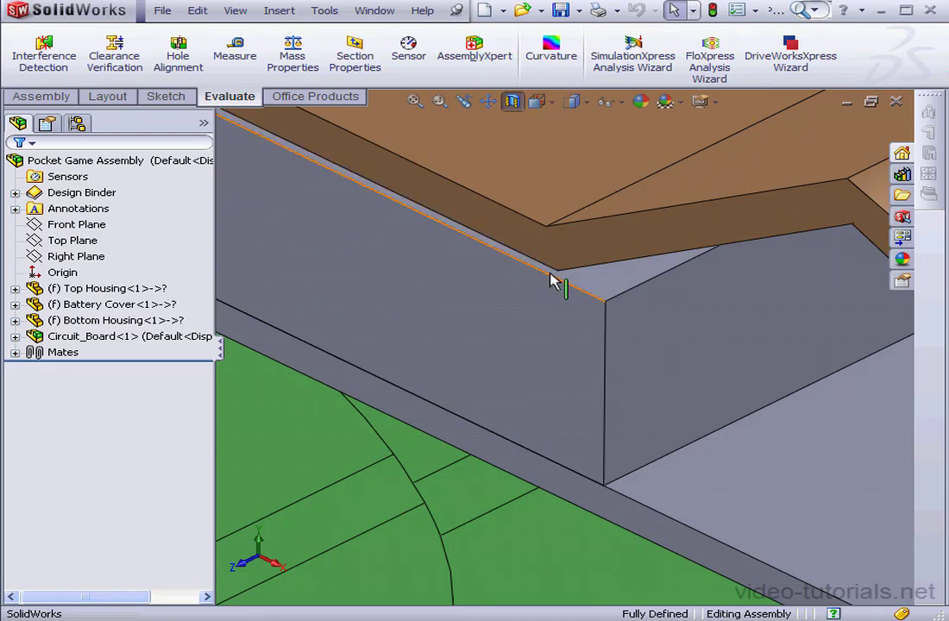
Zoom out, pan the model down, and turn off the section view to show the full housing.
{"action": "scroll", "coordinate": [556, 293], "scroll_direction": "up", "scroll_amount": 5}
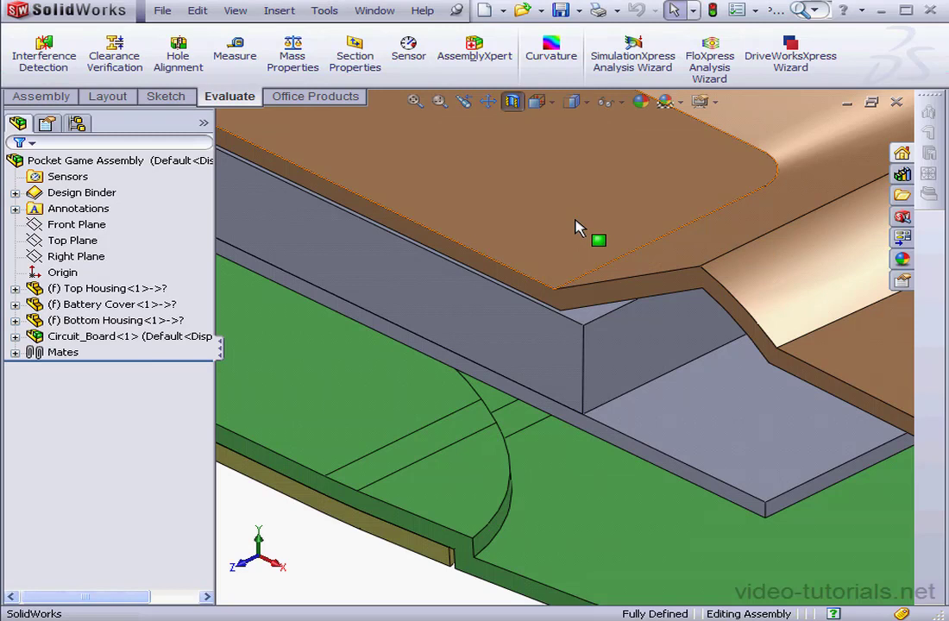
{"action": "scroll", "coordinate": [519, 311], "scroll_direction": "up", "scroll_amount": 3}
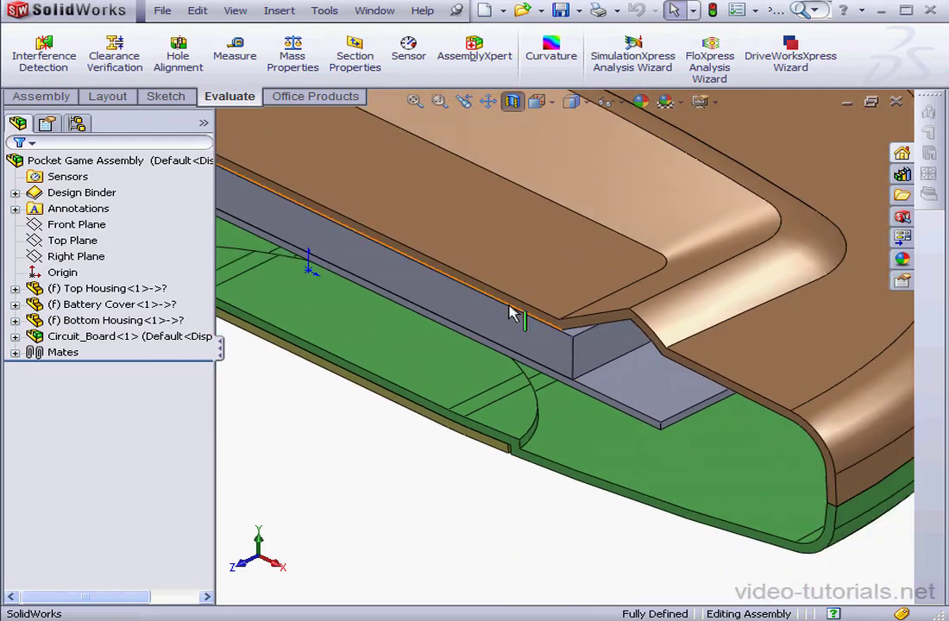
{"action": "scroll", "coordinate": [500, 313], "scroll_direction": "up", "scroll_amount": 2}
{"action": "left_click", "coordinate": [489, 101]}
{"action": "left_click_drag", "start_coordinate": [489, 182], "coordinate": [564, 227]}
{"action": "left_click", "coordinate": [512, 101]}
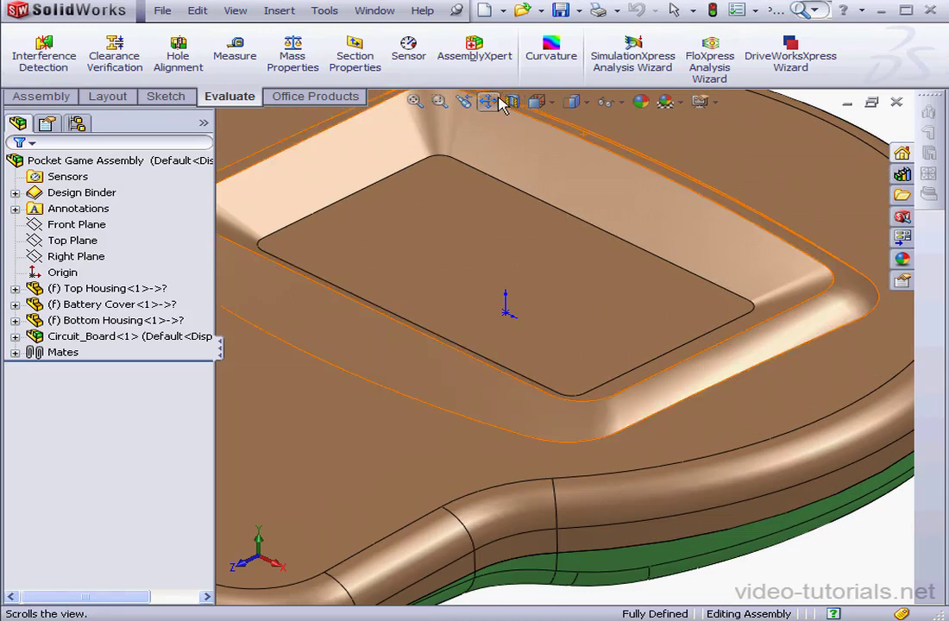
{"action": "left_click", "coordinate": [512, 101]}
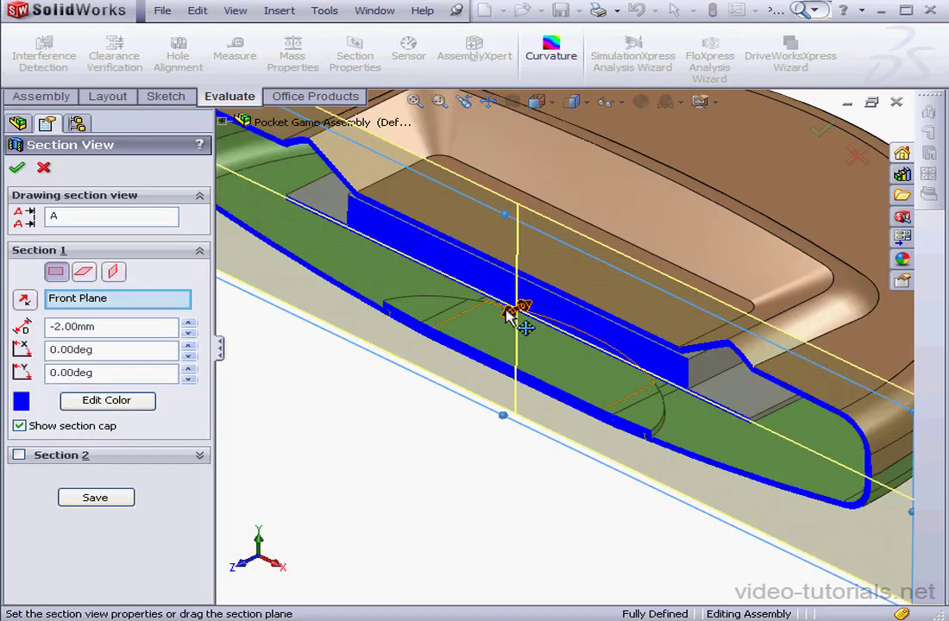
{"action": "left_click_drag", "start_coordinate": [509, 312], "coordinate": [423, 388]}
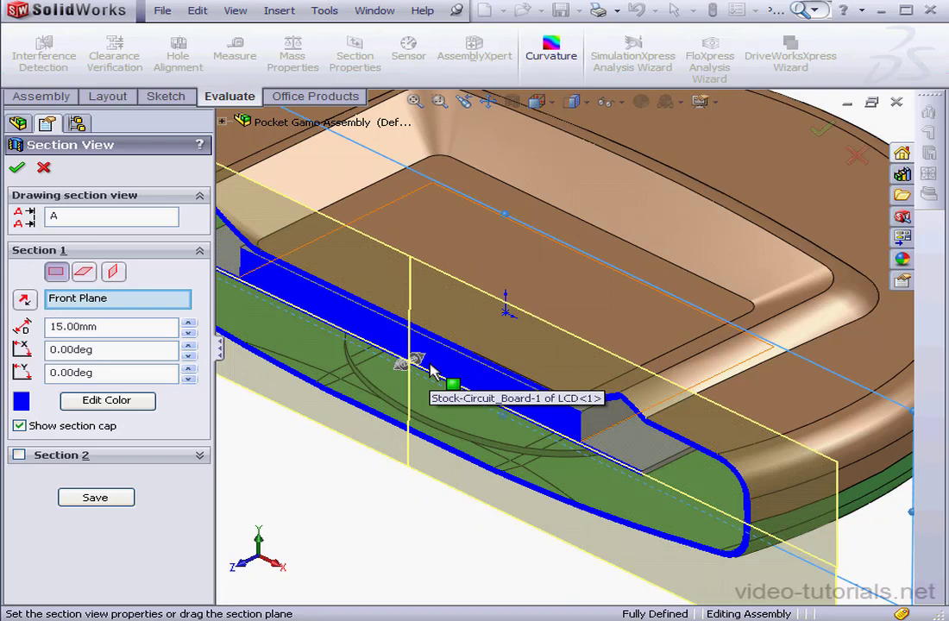
Cancel the section view, switch to hidden-line wireframe, and view the assembly from the Front.
{"action": "left_click", "coordinate": [45, 169]}
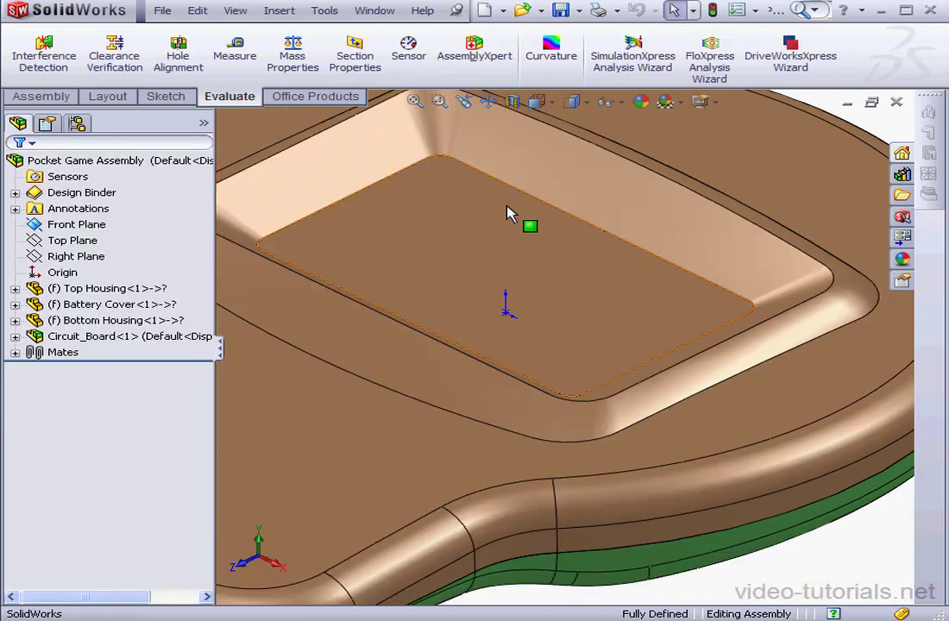
{"action": "left_click", "coordinate": [587, 101]}
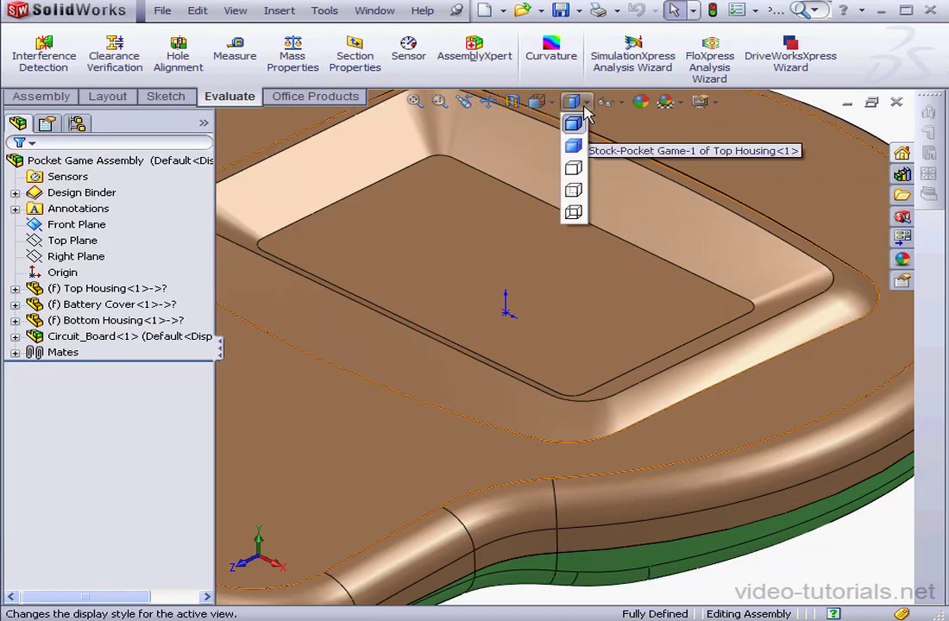
{"action": "left_click", "coordinate": [578, 195]}
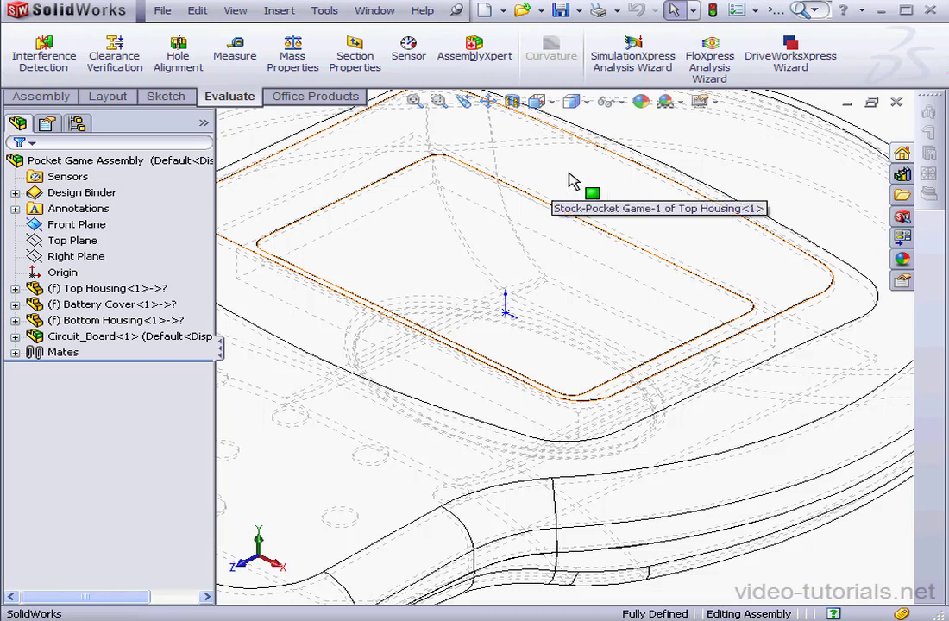
{"action": "left_click", "coordinate": [550, 102]}
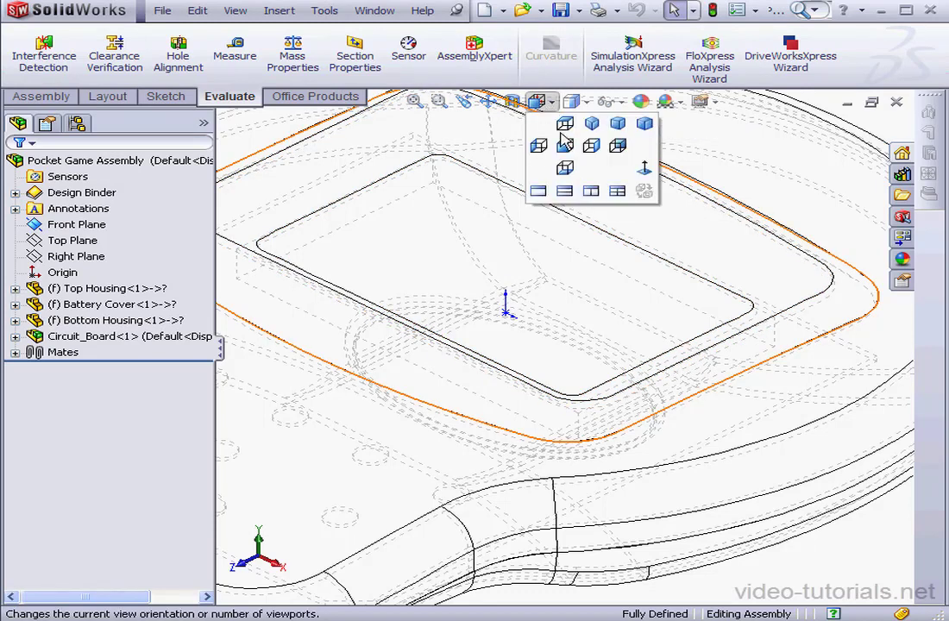
{"action": "left_click", "coordinate": [565, 147]}
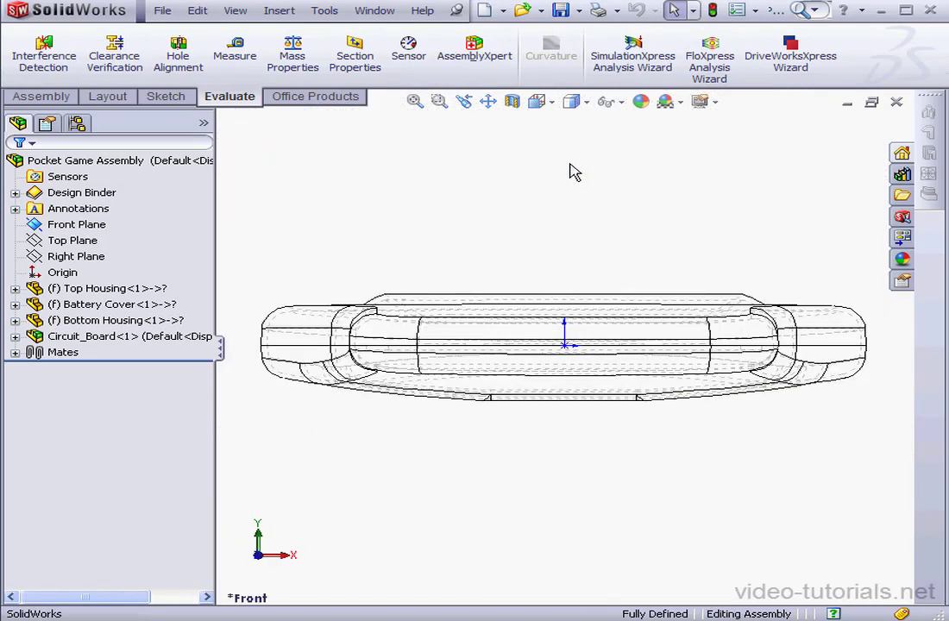
Orbit the assembly back toward the front and display it Shaded With Edges.
{"action": "middle_click_drag", "start_coordinate": [590, 328], "coordinate": [589, 470]}
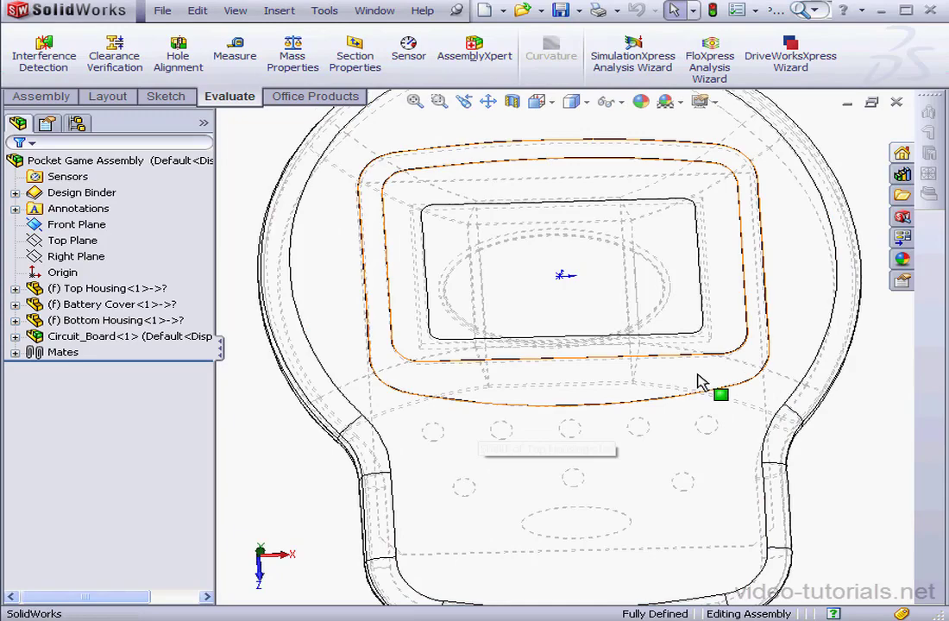
{"action": "middle_click_drag", "start_coordinate": [667, 343], "coordinate": [623, 329]}
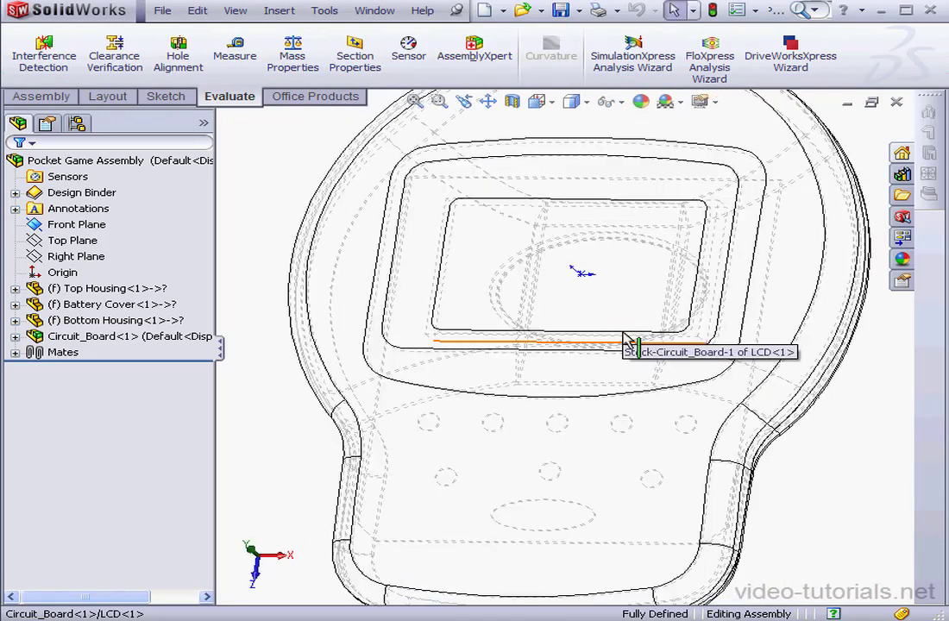
{"action": "left_click", "coordinate": [574, 103]}
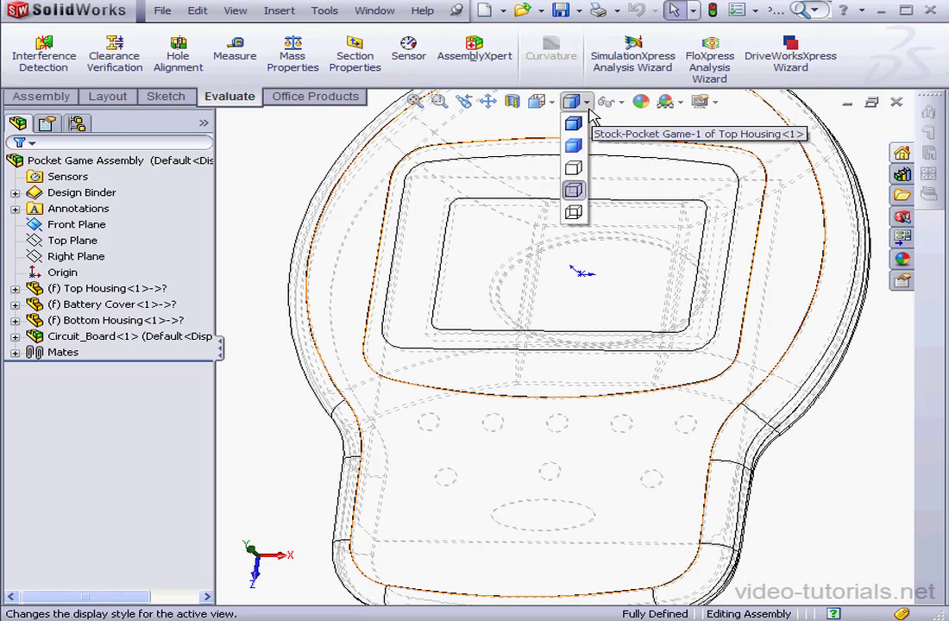
{"action": "left_click", "coordinate": [574, 124]}
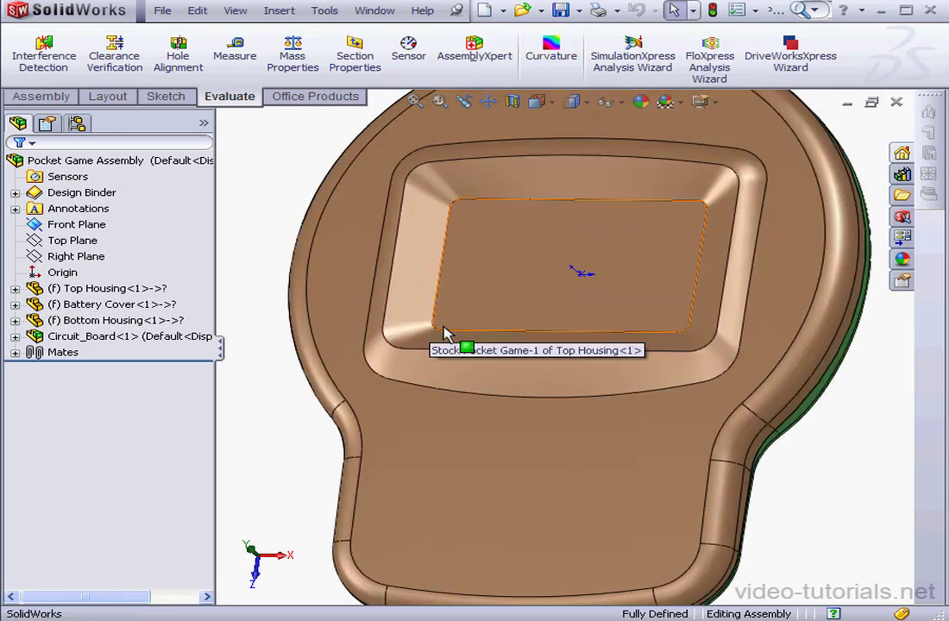
Hide the Top Housing component, exposing the circuit board in the green bottom housing.
{"action": "right_click", "coordinate": [108, 289]}
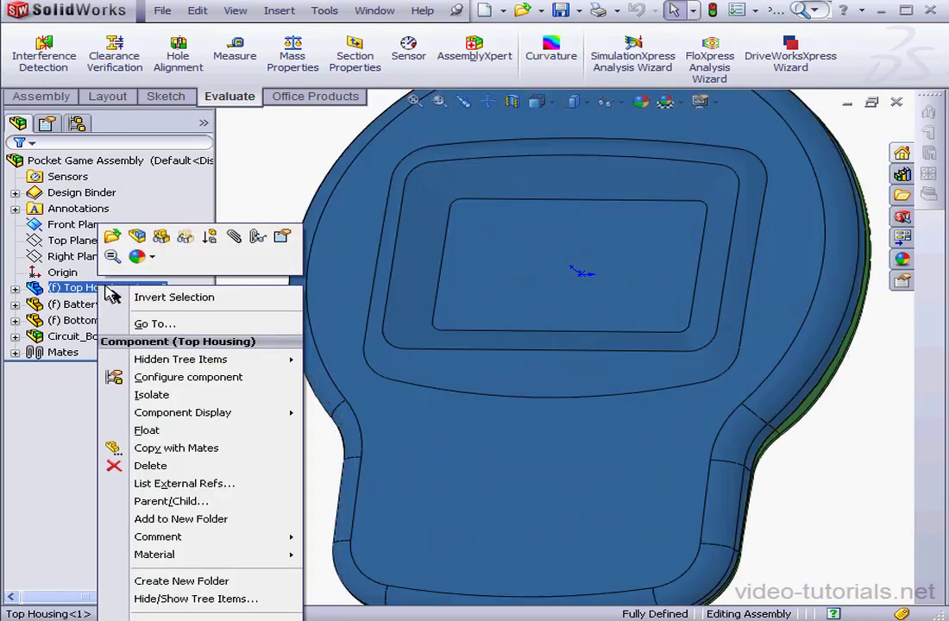
{"action": "left_click", "coordinate": [137, 236]}
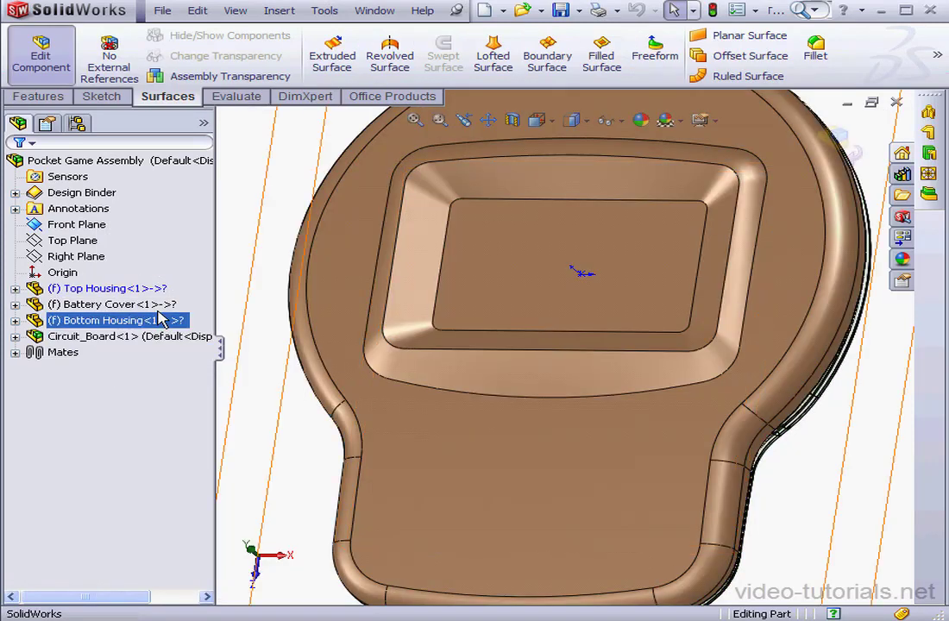
{"action": "left_click", "coordinate": [836, 138]}
{"action": "right_click", "coordinate": [98, 298]}
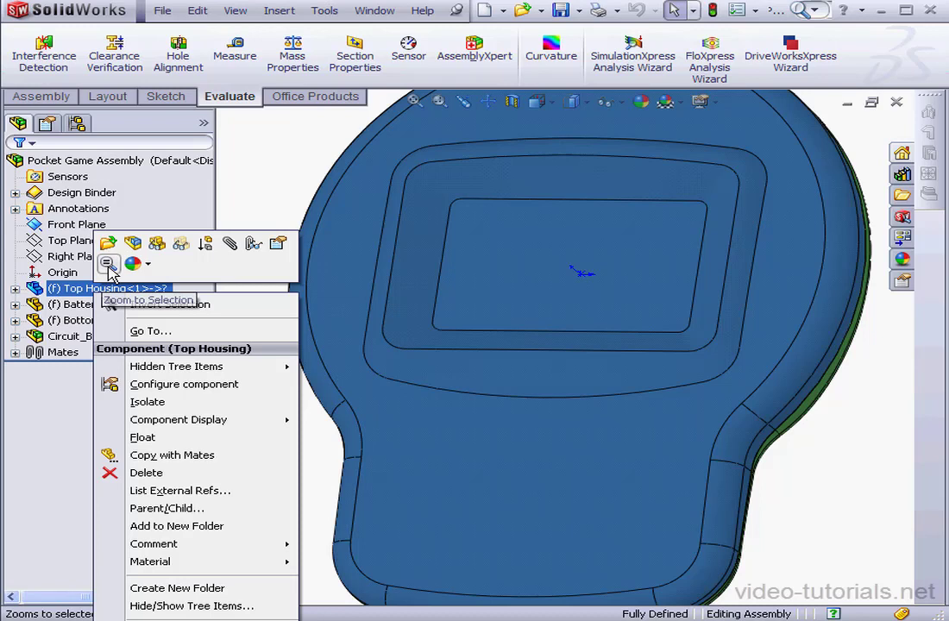
{"action": "left_click", "coordinate": [157, 245]}
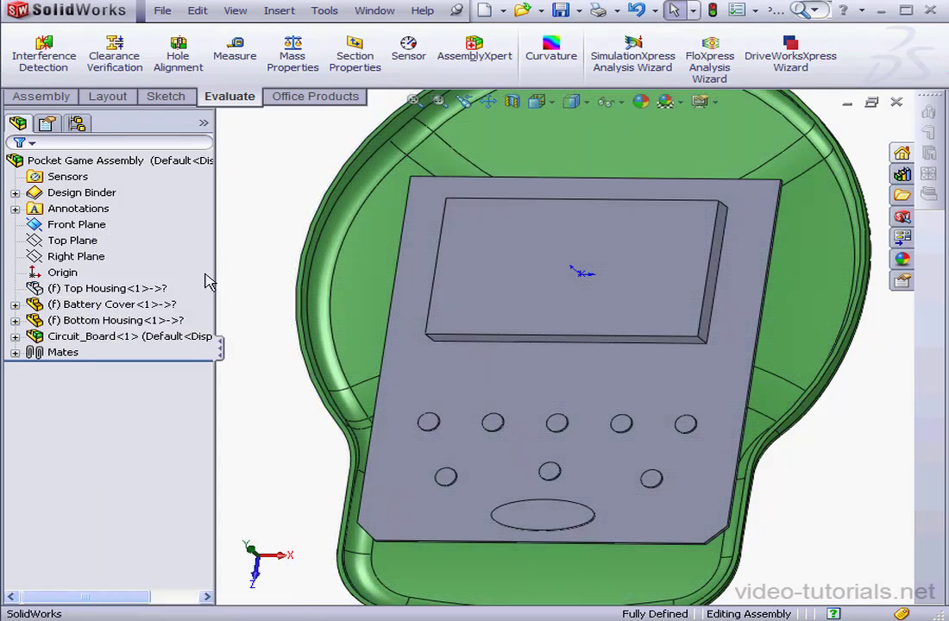
Expand Circuit_Board and give the LCD part a dark grey appearance.
{"action": "left_click", "coordinate": [15, 337]}
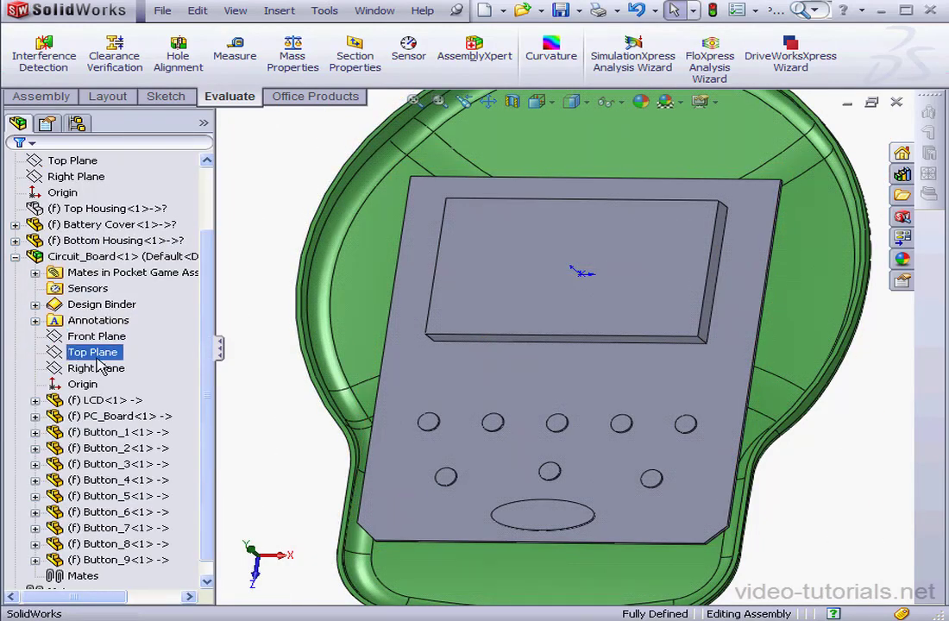
{"action": "scroll", "coordinate": [208, 409], "scroll_direction": "down", "scroll_amount": 1}
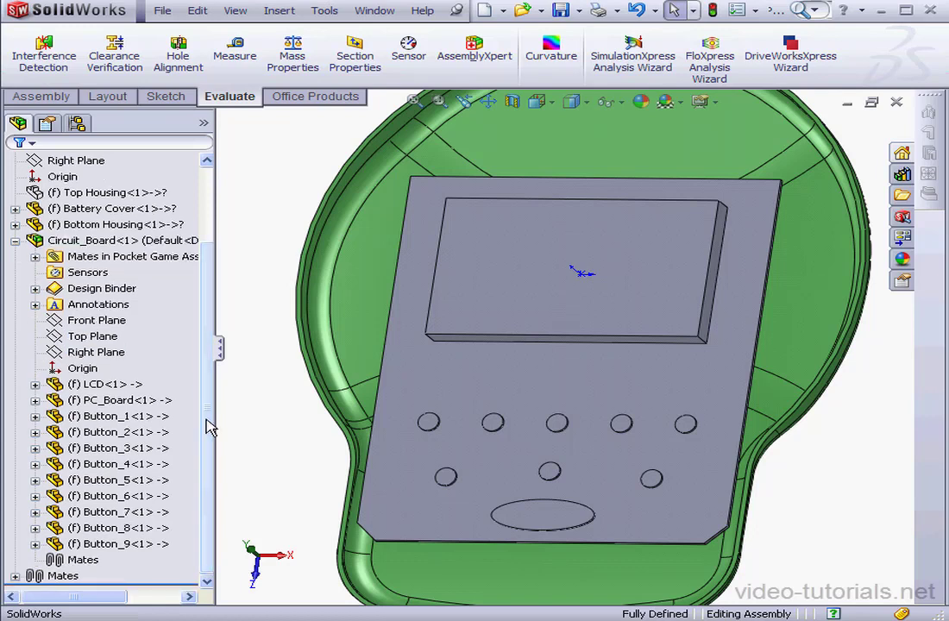
{"action": "right_click", "coordinate": [89, 389]}
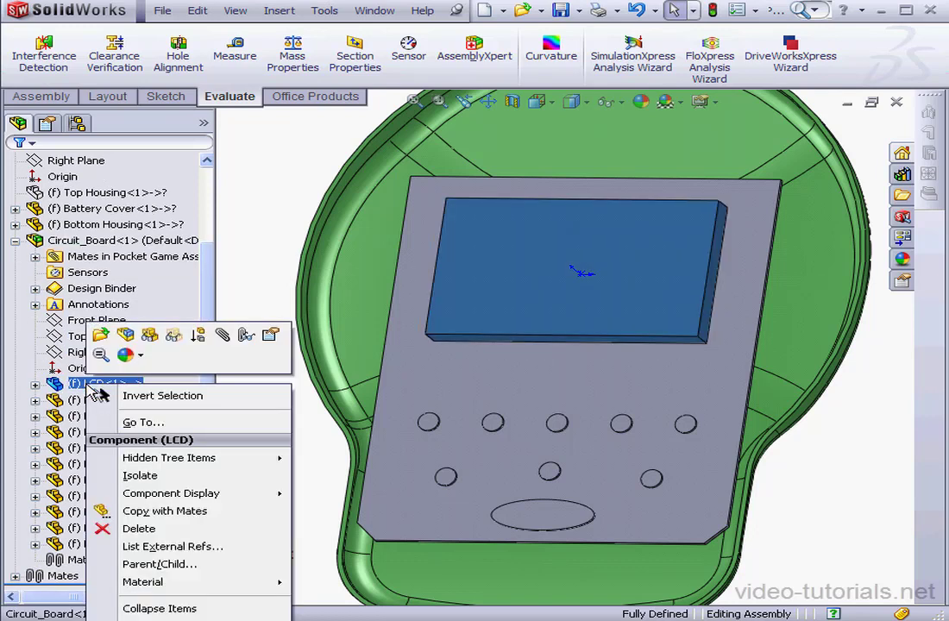
{"action": "left_click", "coordinate": [141, 355]}
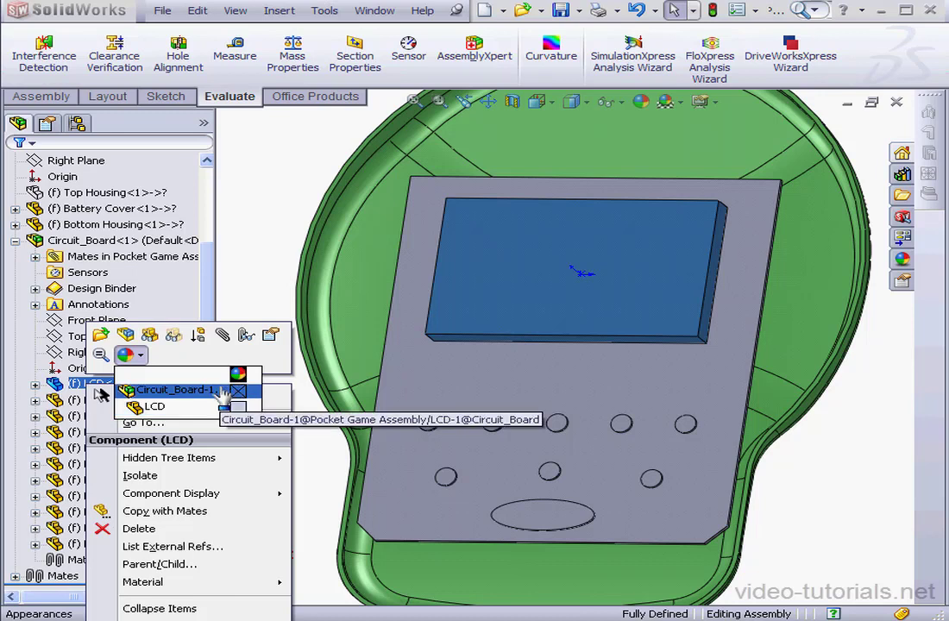
{"action": "left_click", "coordinate": [143, 406]}
{"action": "scroll", "coordinate": [208, 339], "scroll_direction": "down", "scroll_amount": 5}
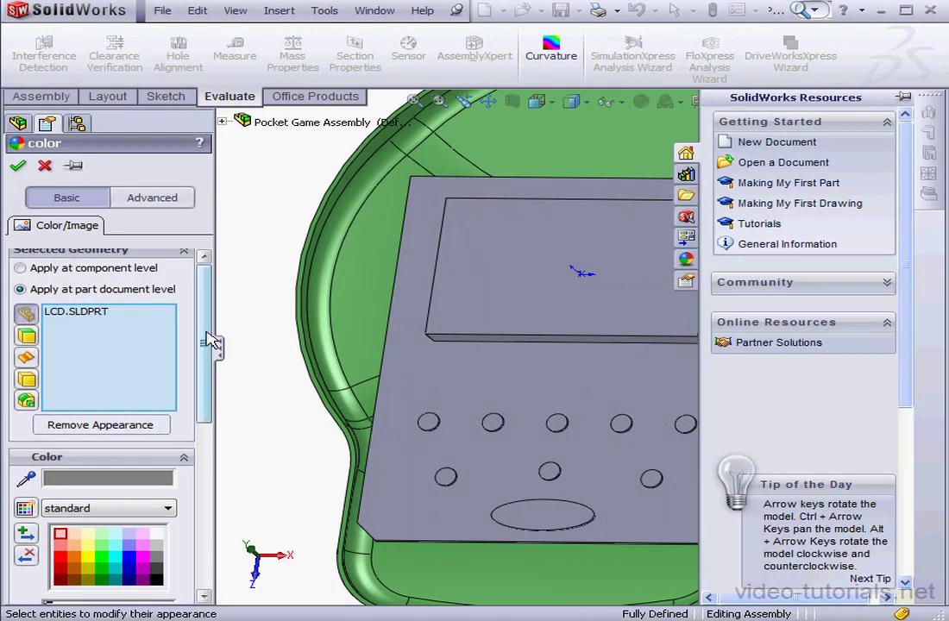
{"action": "left_click", "coordinate": [158, 380]}
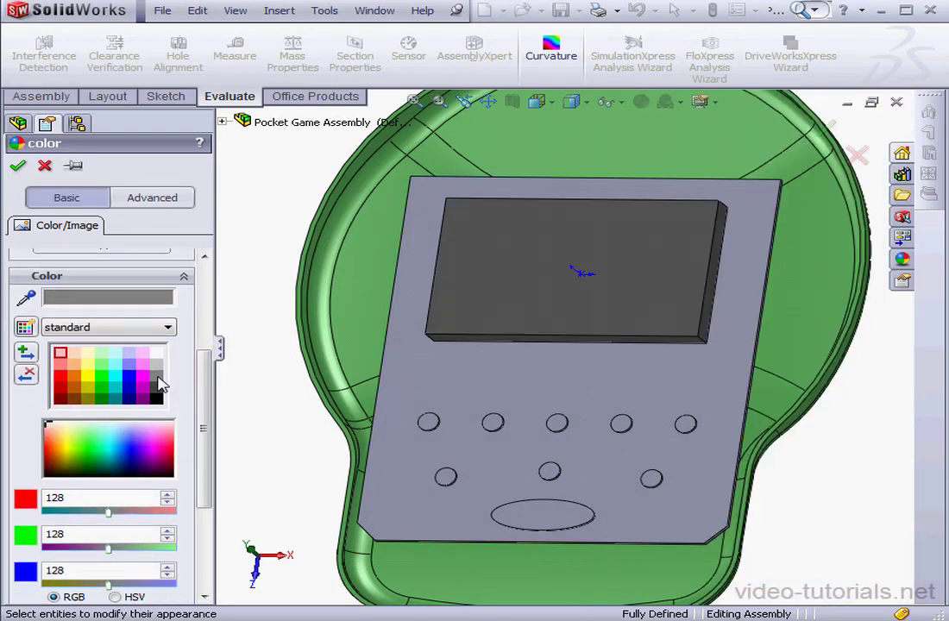
{"action": "left_click", "coordinate": [43, 168]}
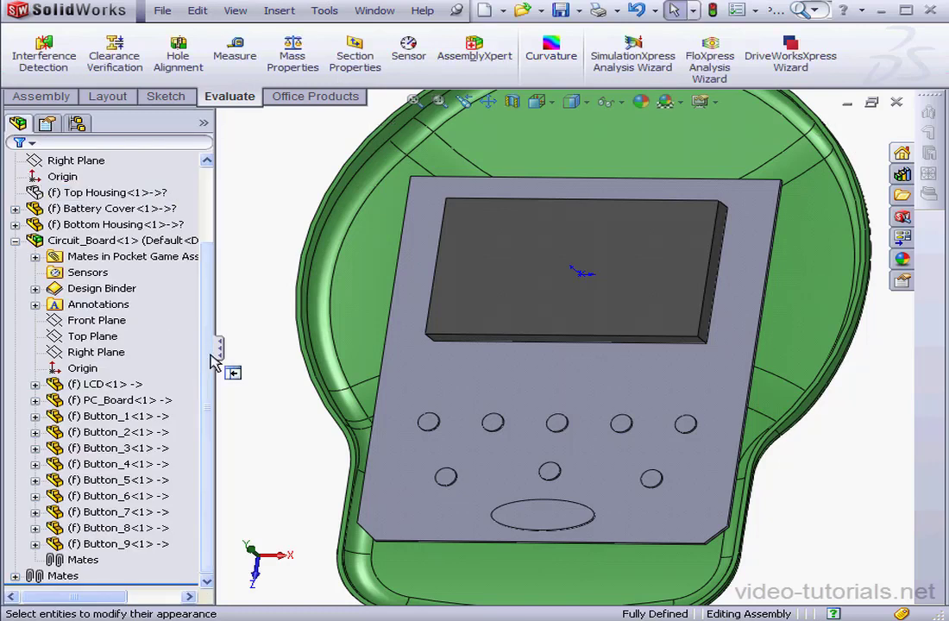
Colour the PC_Board part bright green (RGB 0, 255, 0).
{"action": "right_click", "coordinate": [108, 400]}
{"action": "left_click", "coordinate": [158, 376]}
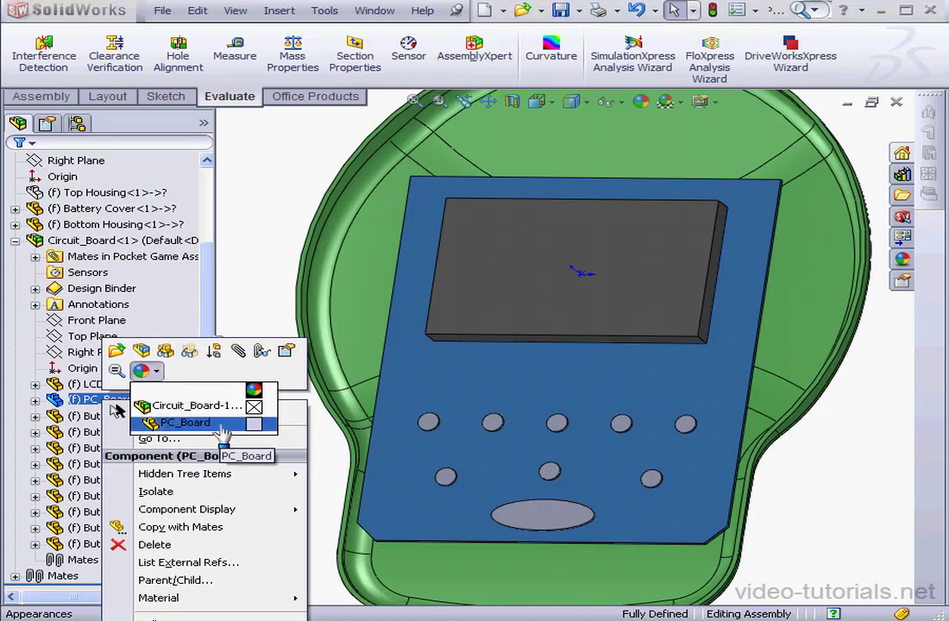
{"action": "left_click", "coordinate": [194, 422]}
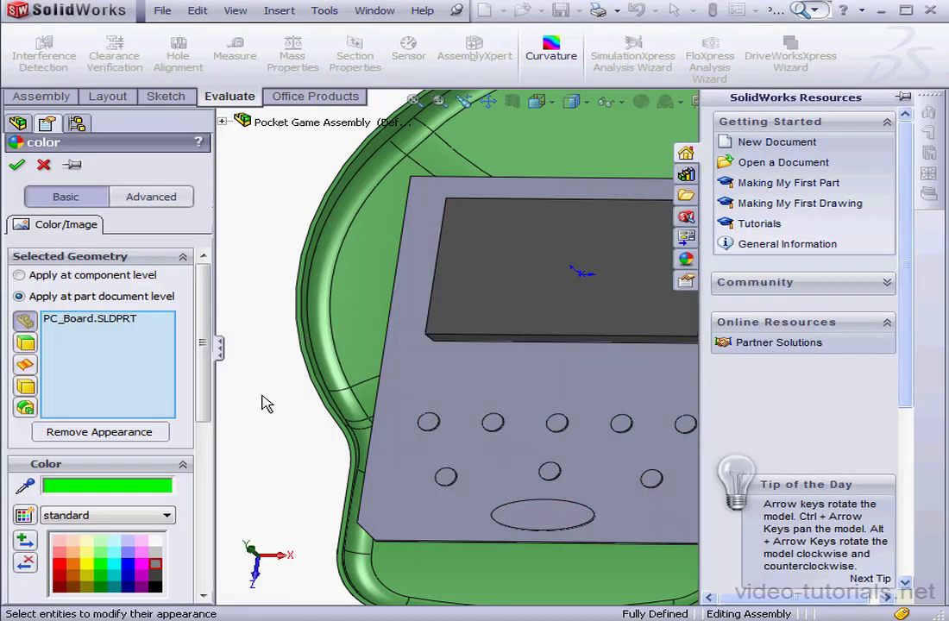
{"action": "left_click_drag", "start_coordinate": [204, 343], "coordinate": [213, 438]}
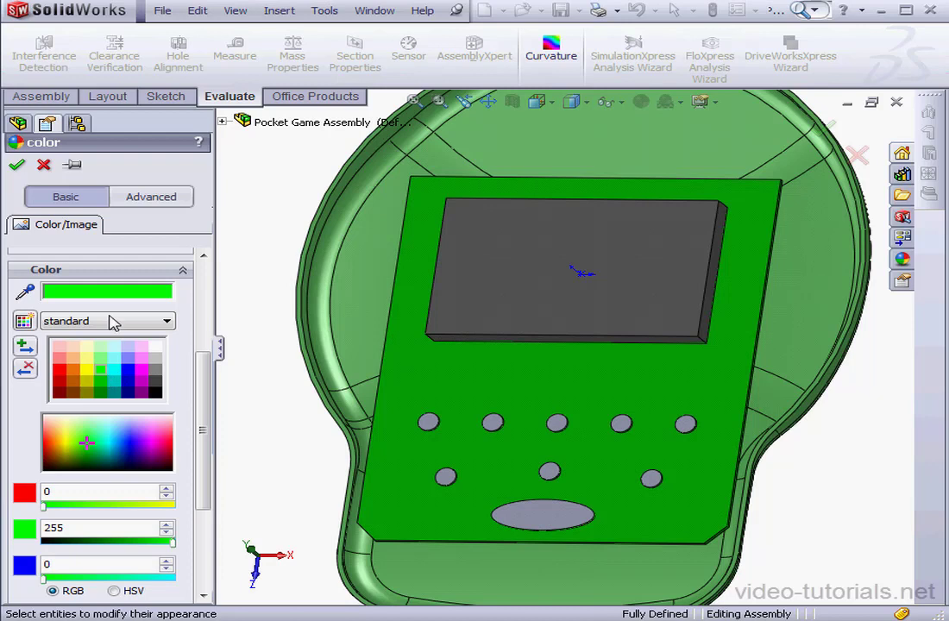
{"action": "left_click", "coordinate": [16, 164]}
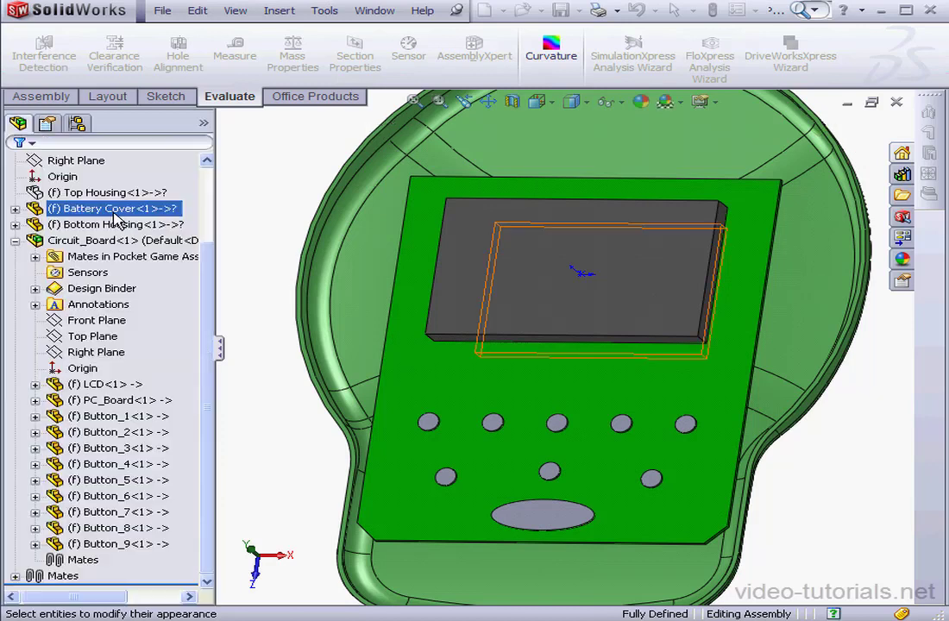
Select Button_1 through Button_9 and apply the light-red (255, 128, 128) appearance.
{"action": "left_click", "coordinate": [138, 416]}
{"action": "left_click", "coordinate": [158, 545], "text": "ctrl"}
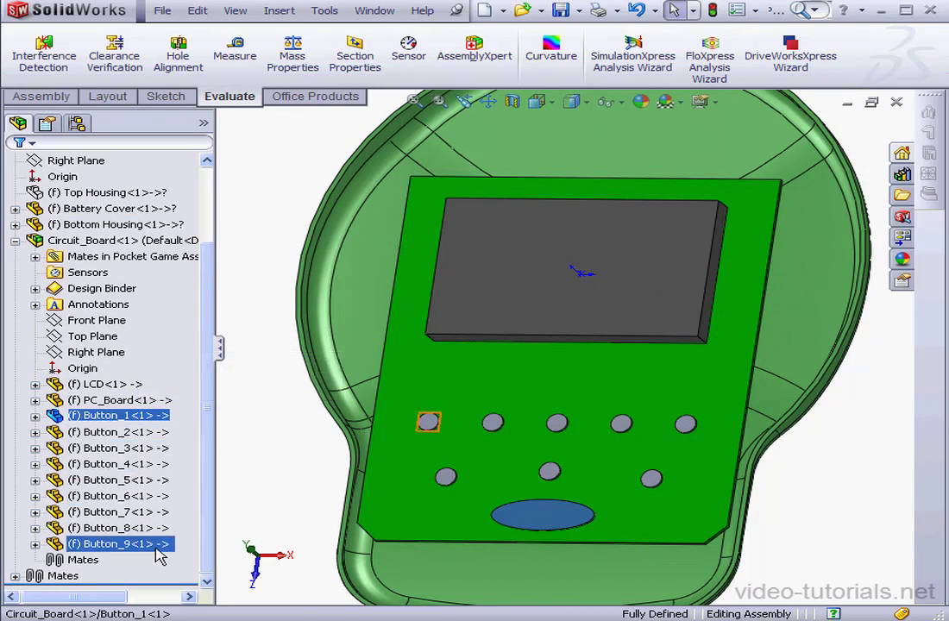
{"action": "left_click", "coordinate": [158, 545], "text": "shift"}
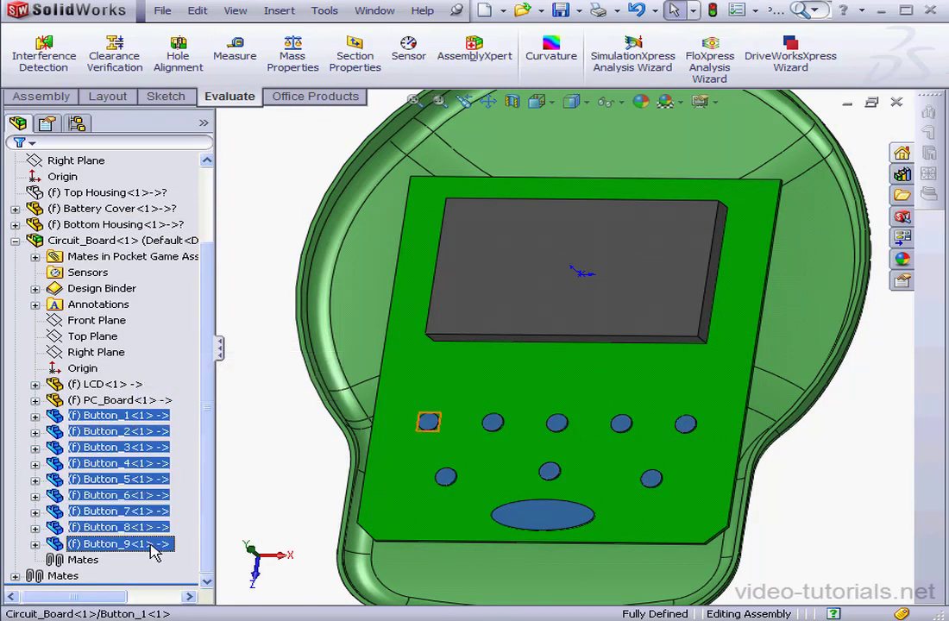
{"action": "left_click", "coordinate": [198, 10]}
{"action": "mouse_move", "coordinate": [285, 606]}
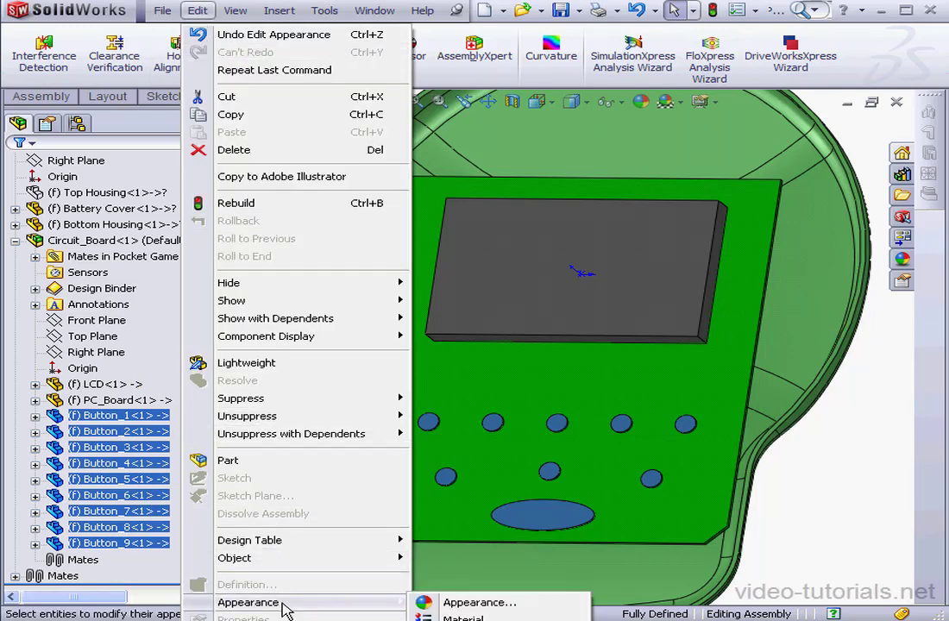
{"action": "left_click", "coordinate": [476, 602]}
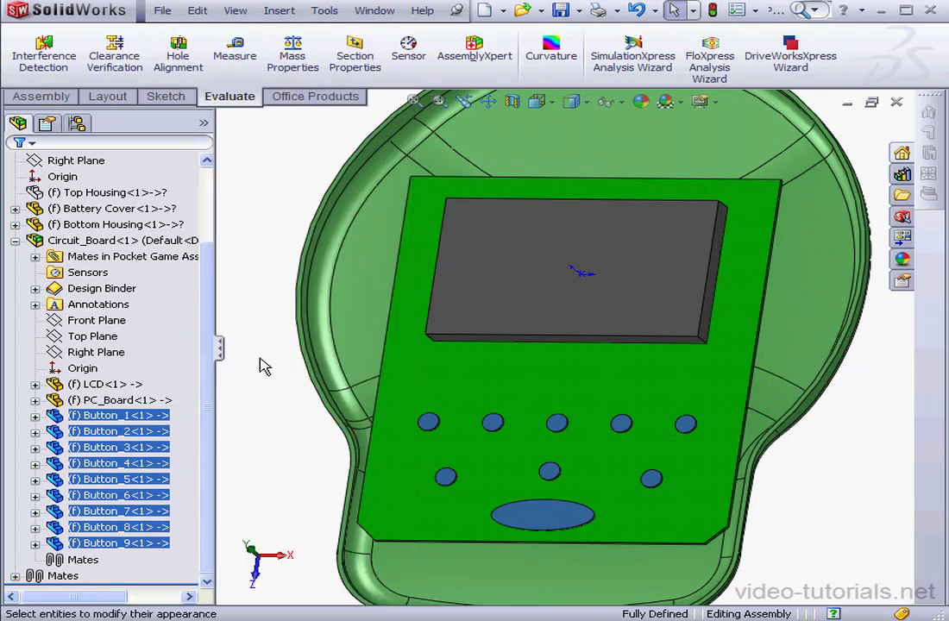
{"action": "scroll", "coordinate": [196, 432], "scroll_direction": "down", "scroll_amount": 5}
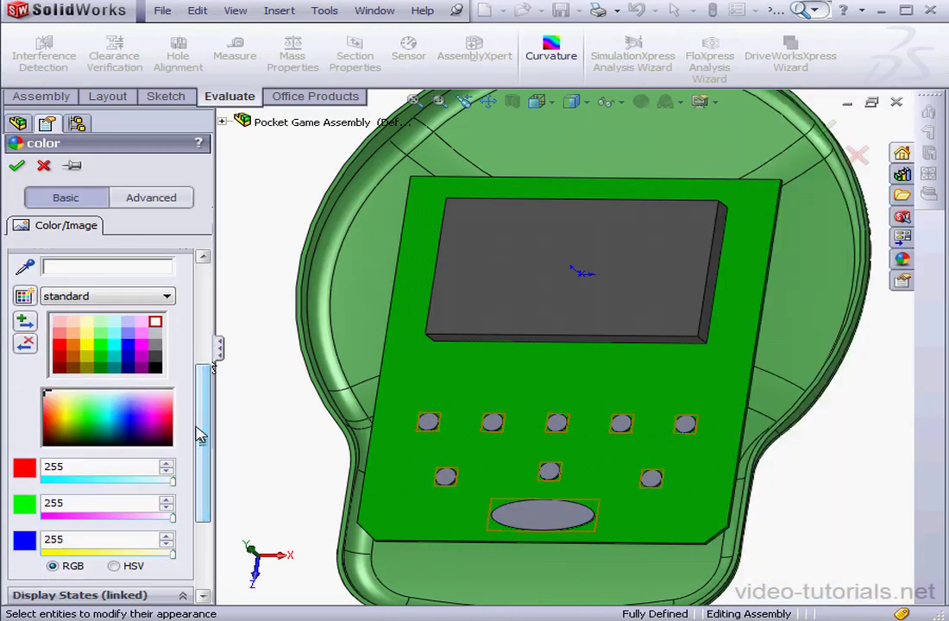
{"action": "left_click", "coordinate": [59, 334]}
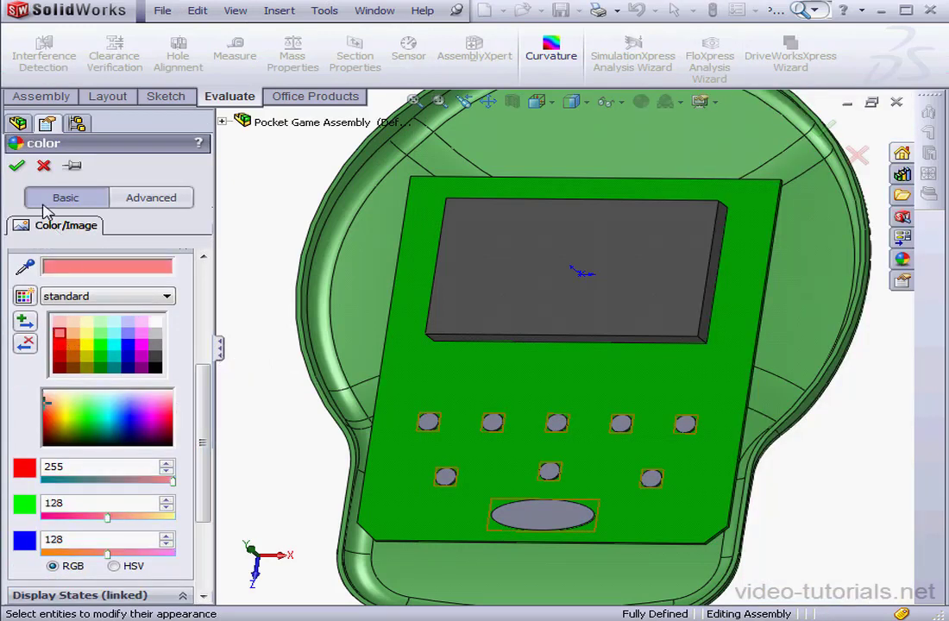
{"action": "left_click", "coordinate": [17, 168]}
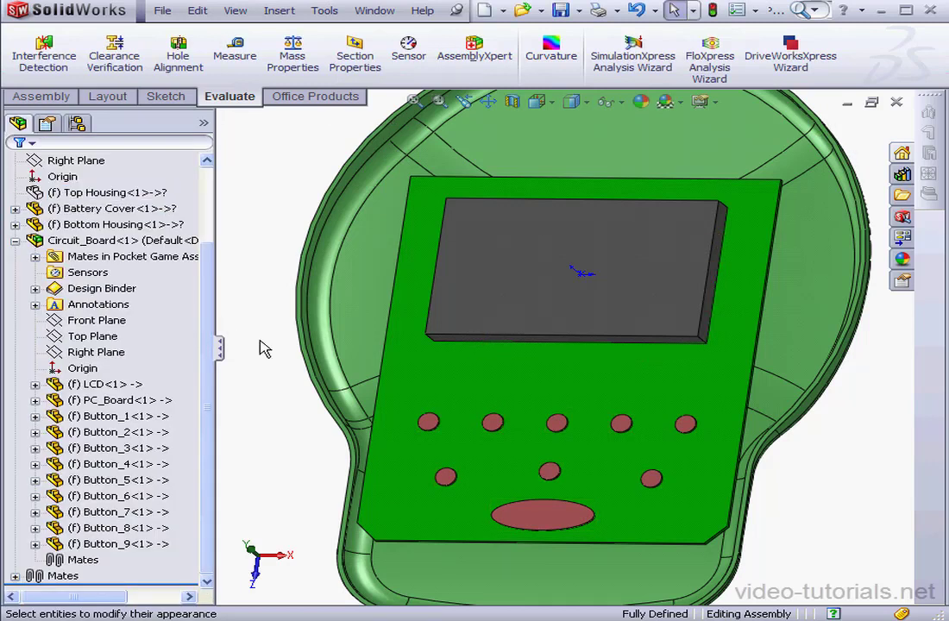
Switch the assembly to the standard Isometric view orientation.
{"action": "left_click", "coordinate": [550, 102]}
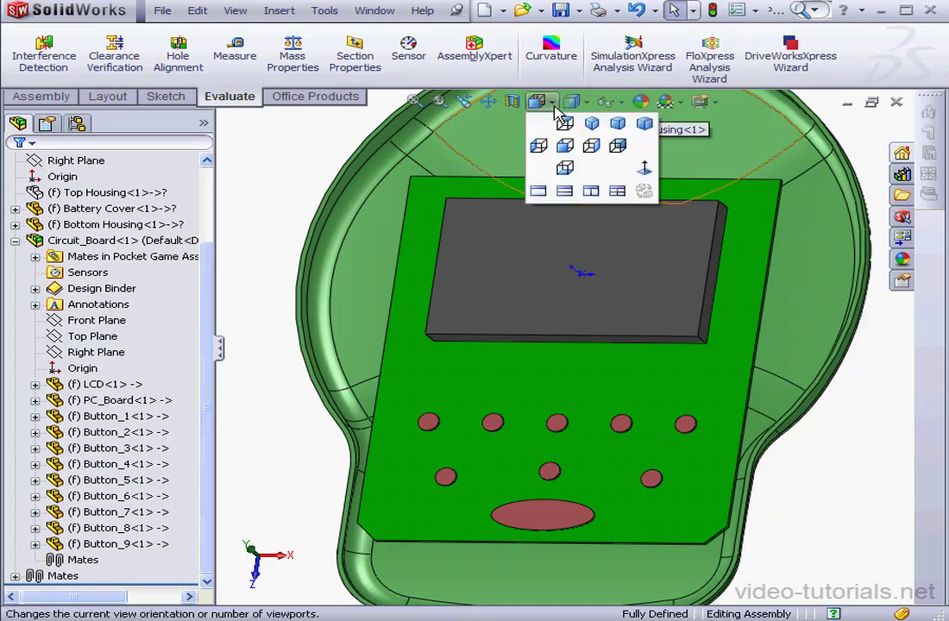
{"action": "left_click", "coordinate": [601, 127]}
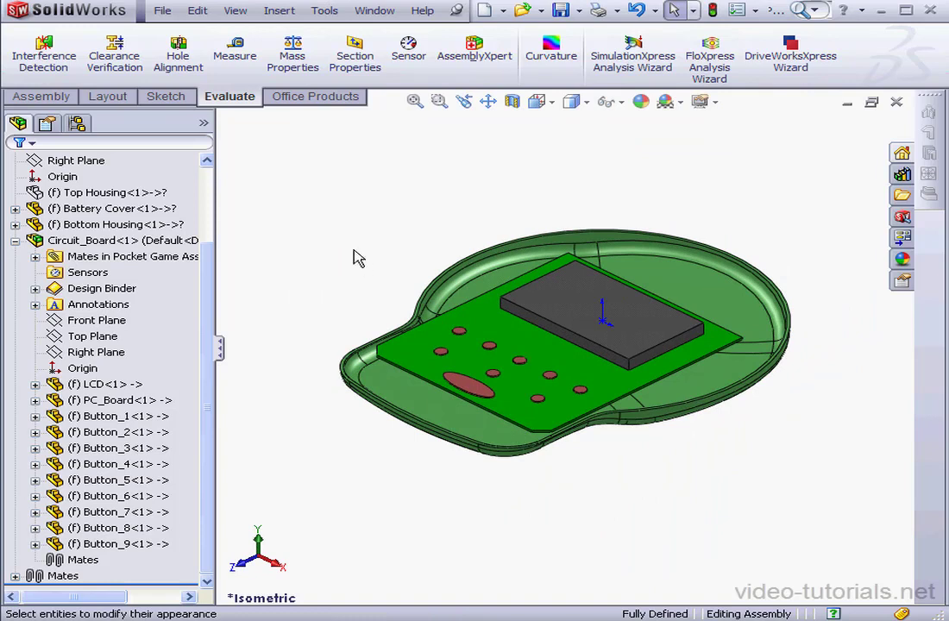